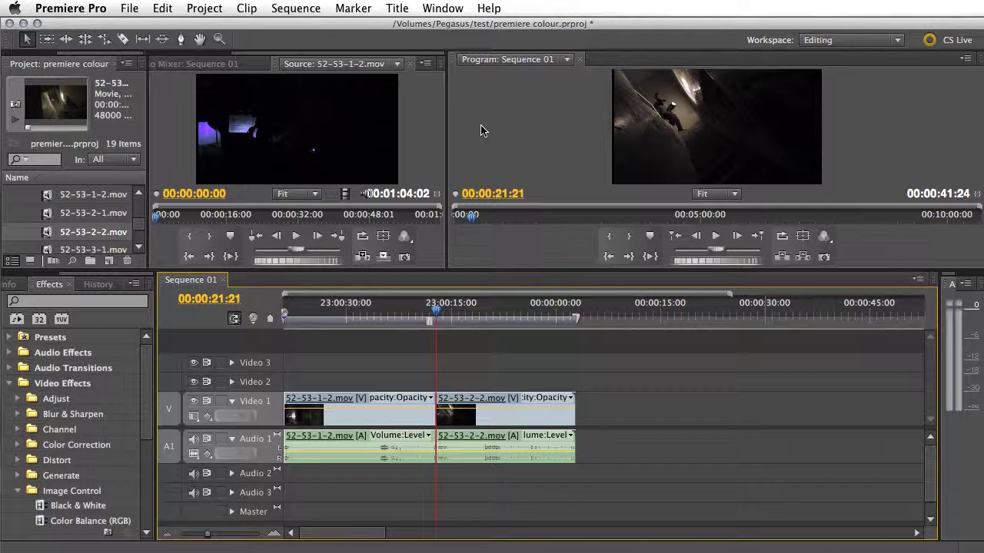
Step: Scrub the timeline to preview the night footage, stopping on the flashlight frame near 00:00:09:23
click(370, 315)
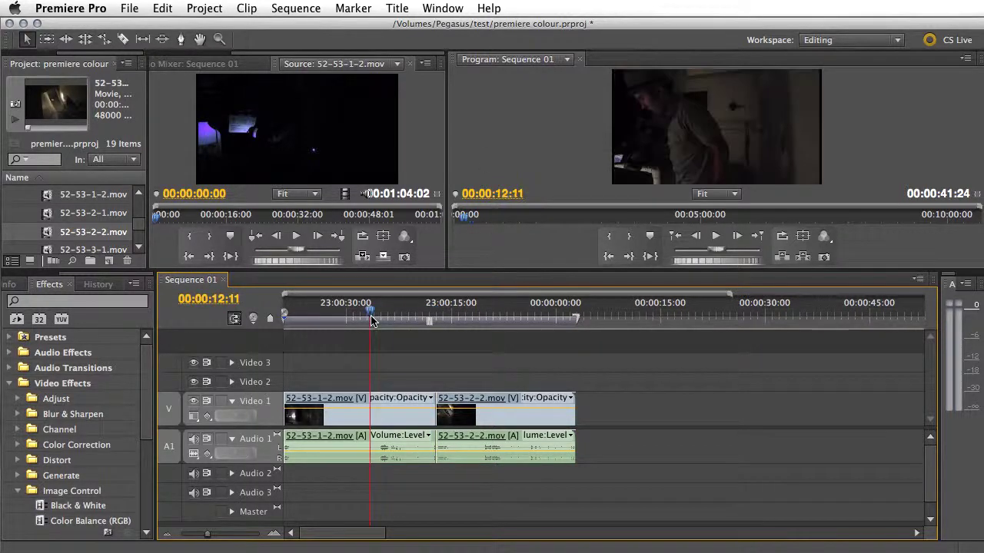
mouse_move(370, 321)
mouse_down()
mouse_move(396, 323)
mouse_move(352, 322)
mouse_up()
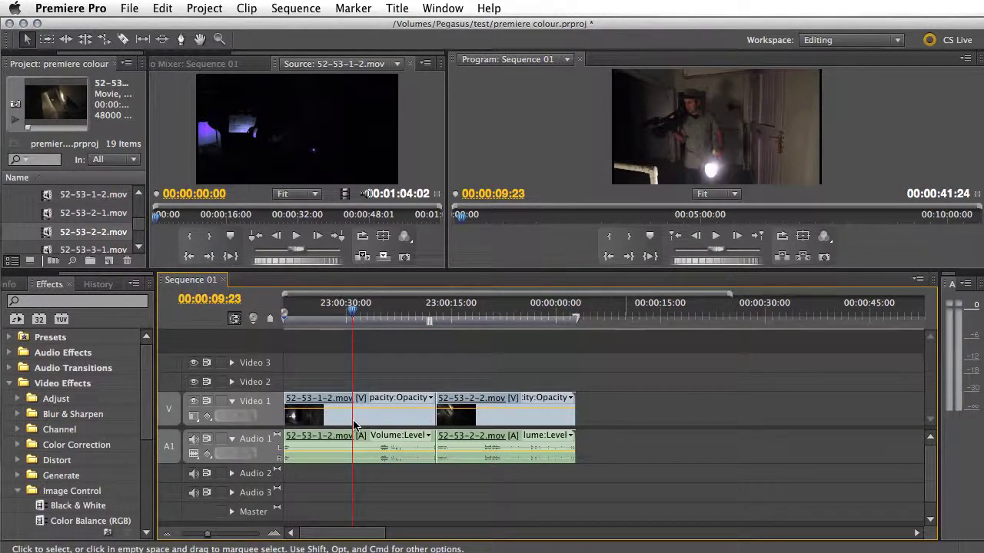
Step: Switch to the Color Correction workspace and set the Reference monitor display to YC Waveform
click(894, 42)
click(876, 69)
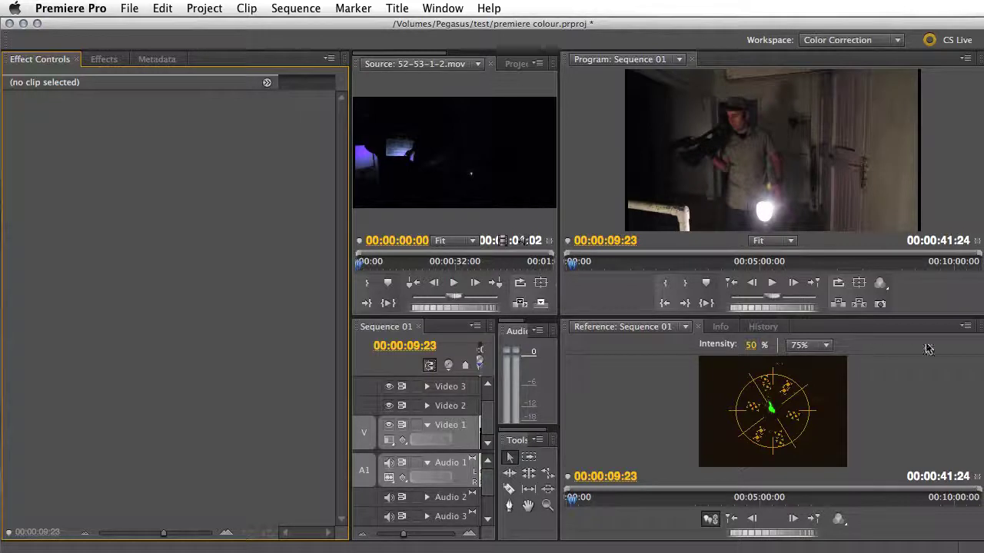
click(965, 326)
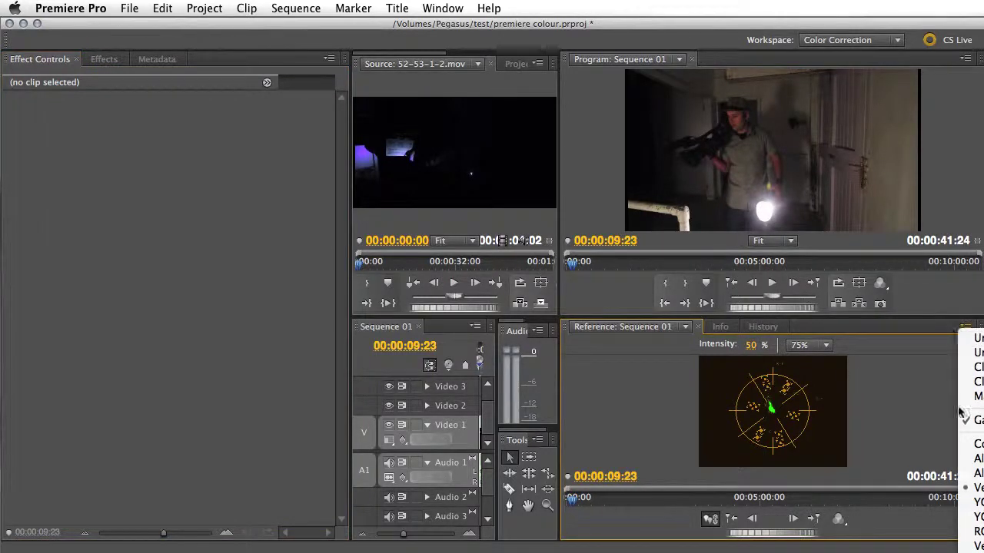
click(970, 446)
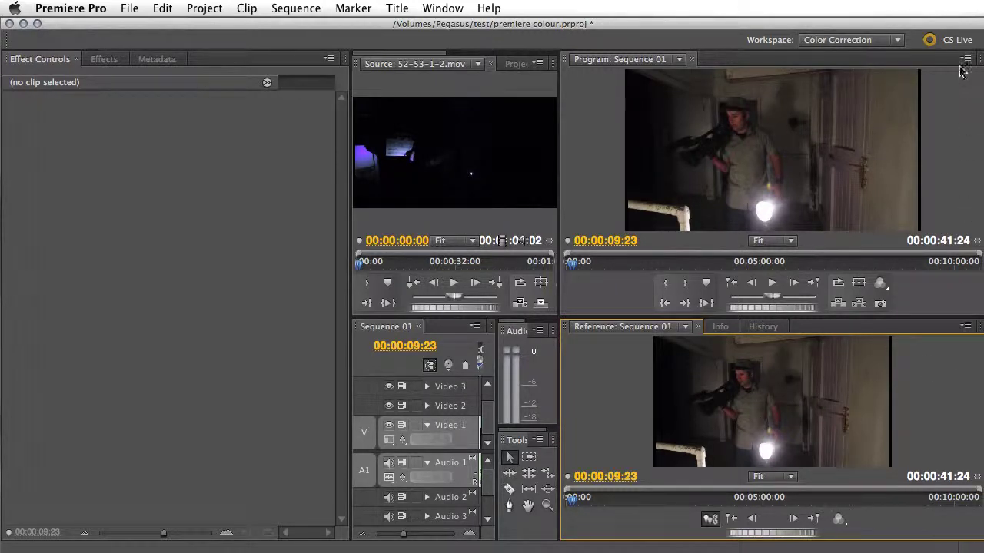
click(537, 64)
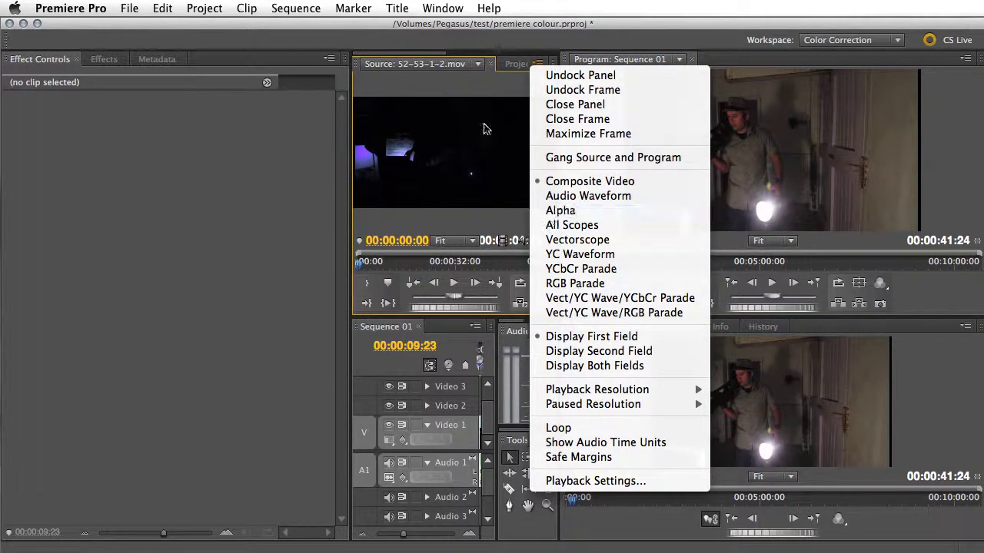
click(464, 93)
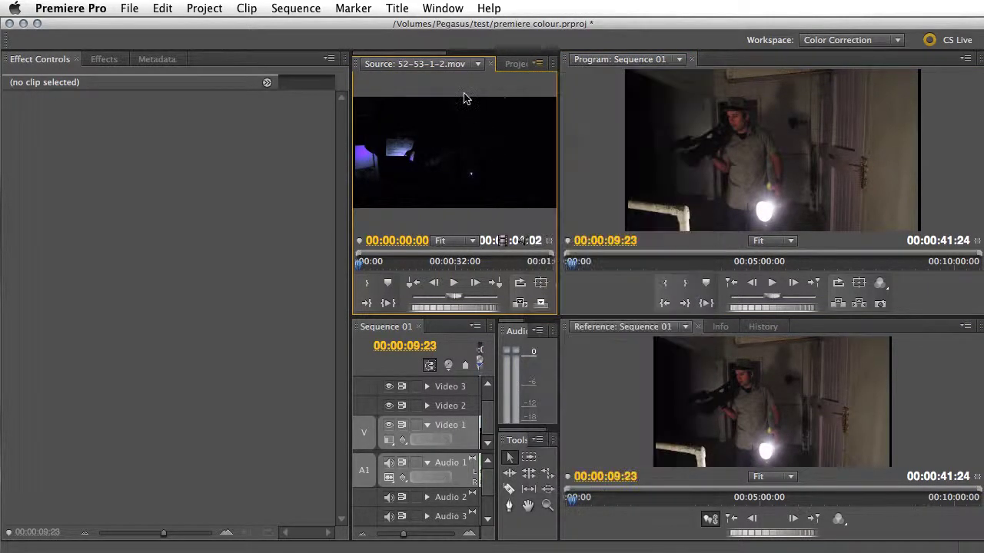
click(960, 331)
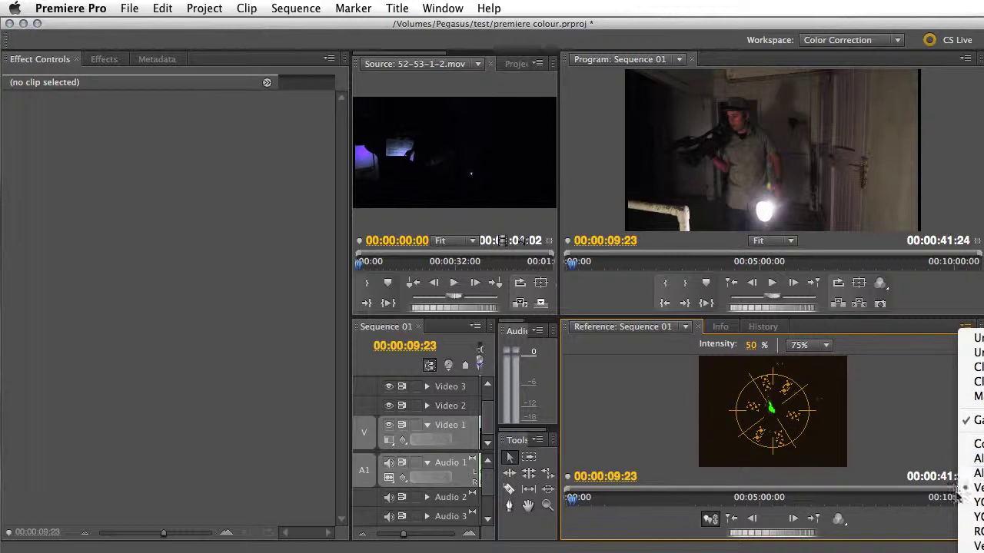
click(969, 502)
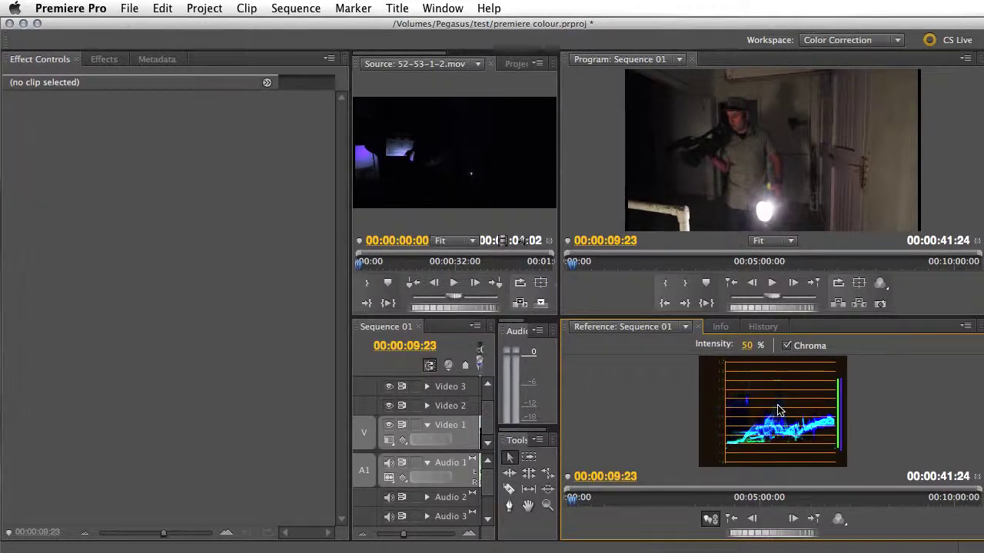
Step: Scrub the Reference monitor's waveform Intensity from 50% up to 100%
click(748, 347)
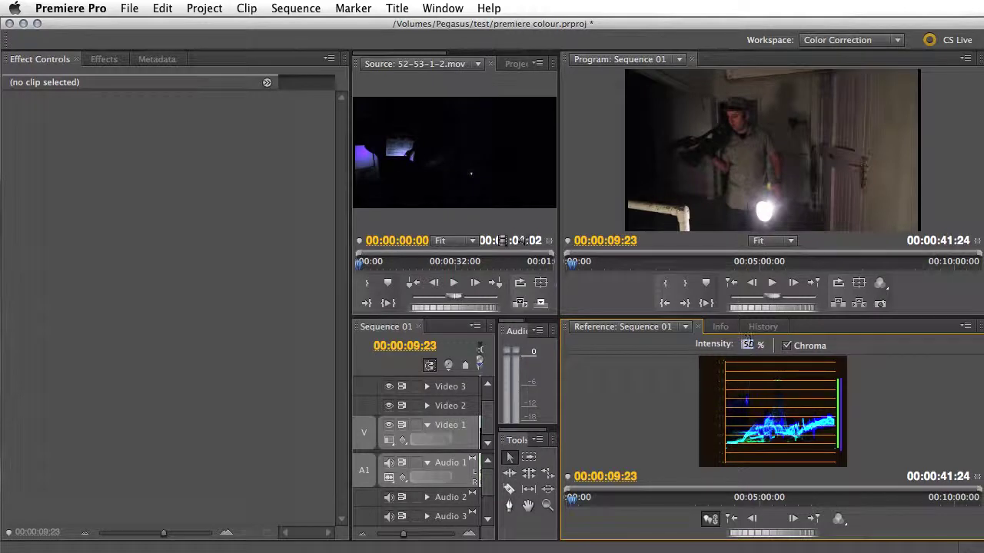
key(Return)
drag(746, 349, 781, 350)
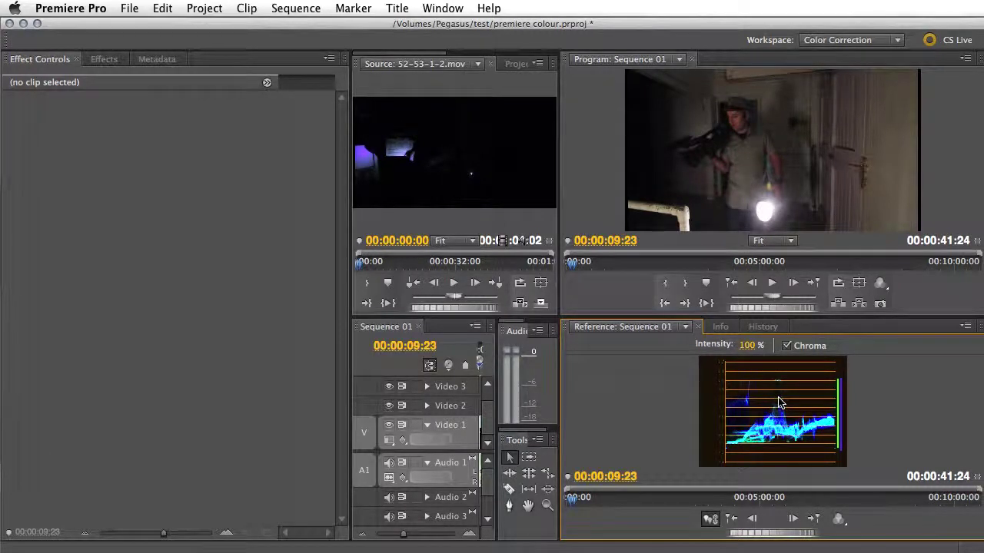
Step: From Video Effects > Color Correction, drop Luma Curve and Broadcast Colors onto the 52-53-1-2.mov clip
click(104, 60)
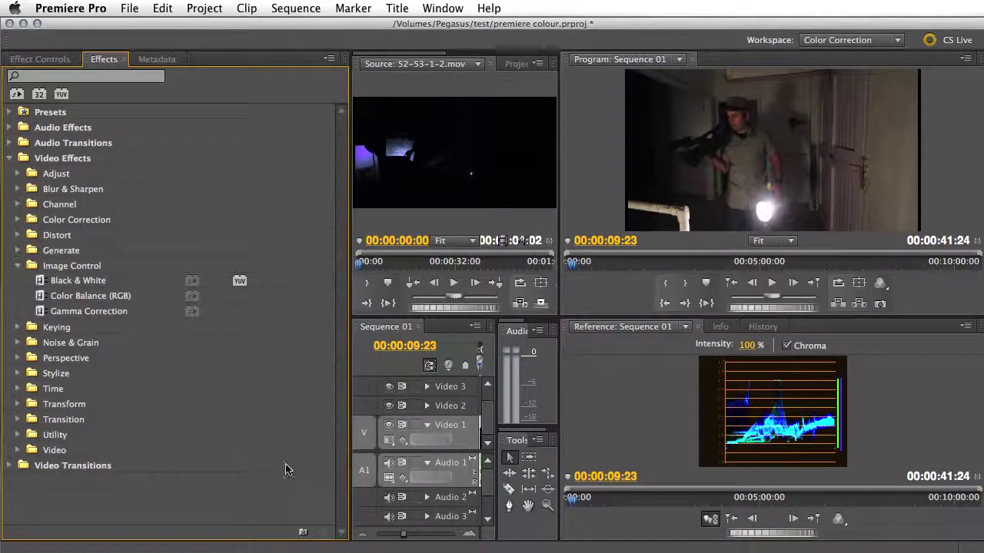
drag(351, 374, 241, 372)
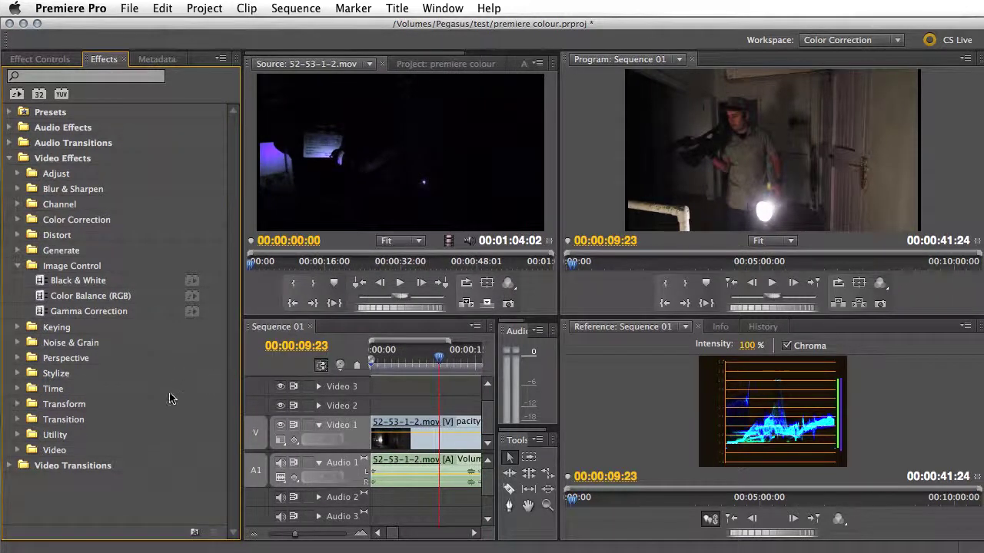
click(18, 266)
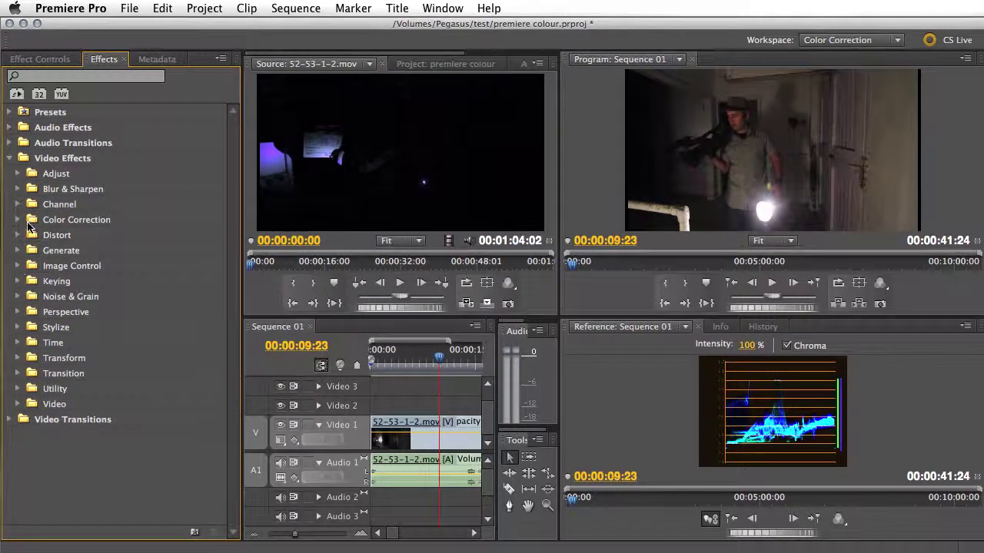
click(19, 220)
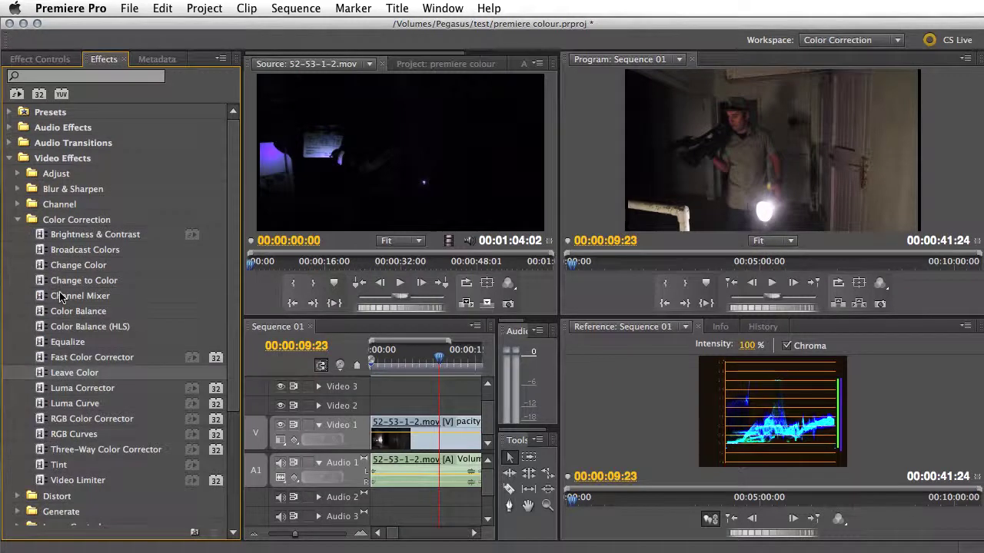
click(42, 405)
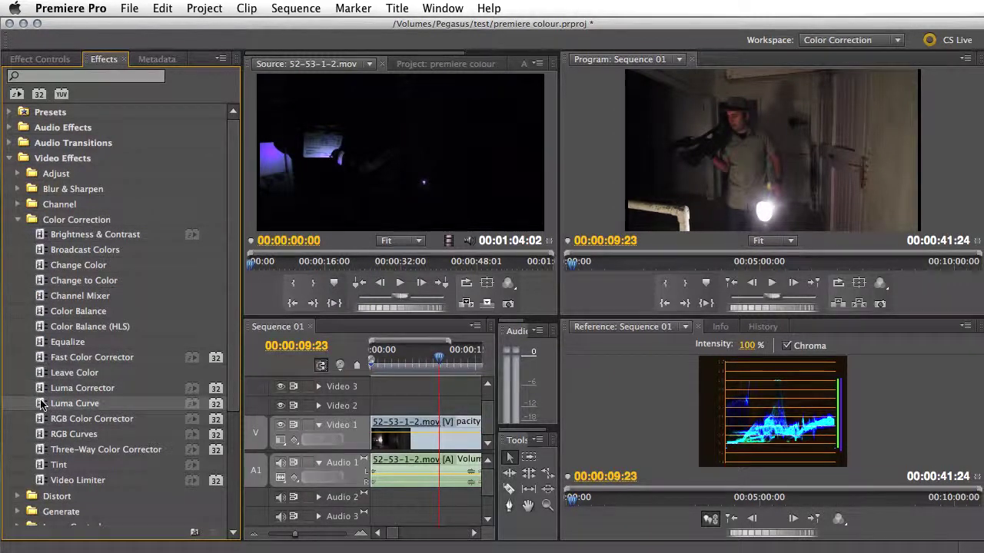
drag(42, 405, 398, 441)
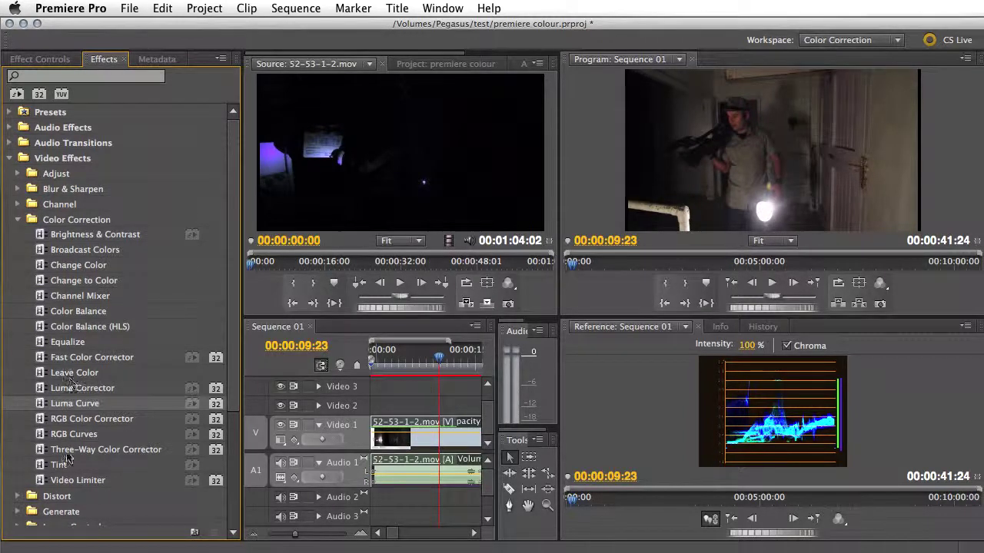
click(42, 451)
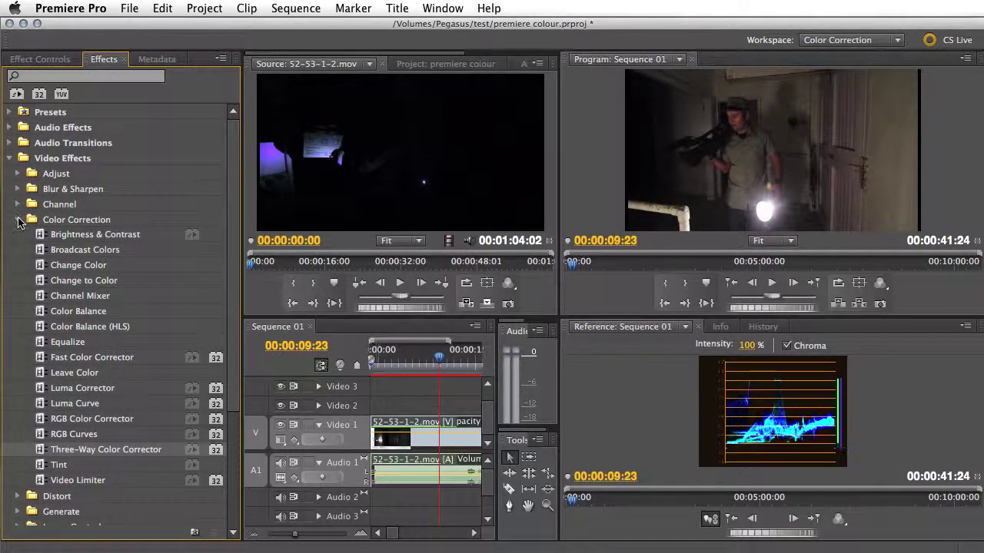
drag(43, 246, 384, 426)
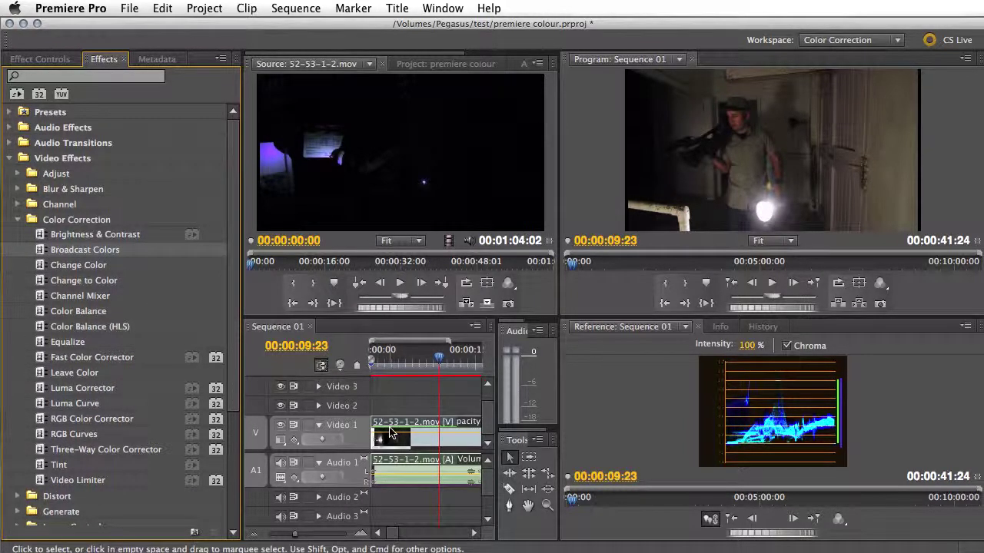
Step: Reorder the Effect Controls stack to Luma Curve, Three-Way Color Corrector, then Broadcast Colors last
click(43, 59)
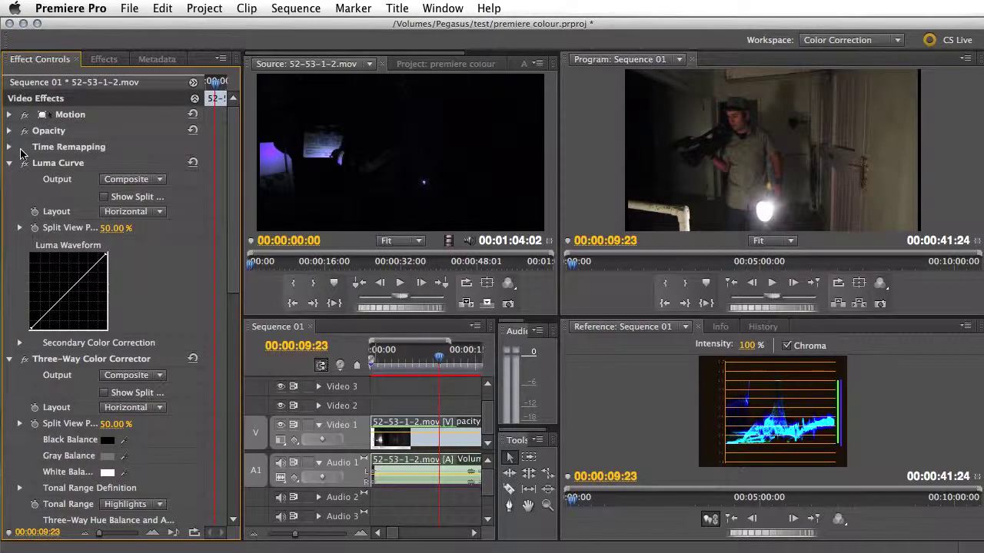
click(9, 163)
click(8, 179)
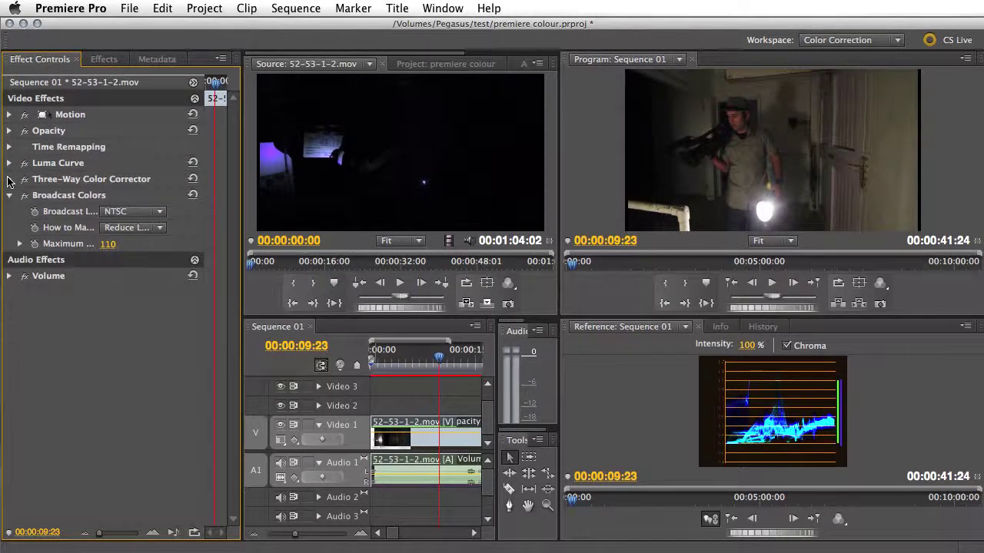
click(9, 196)
drag(81, 202, 169, 201)
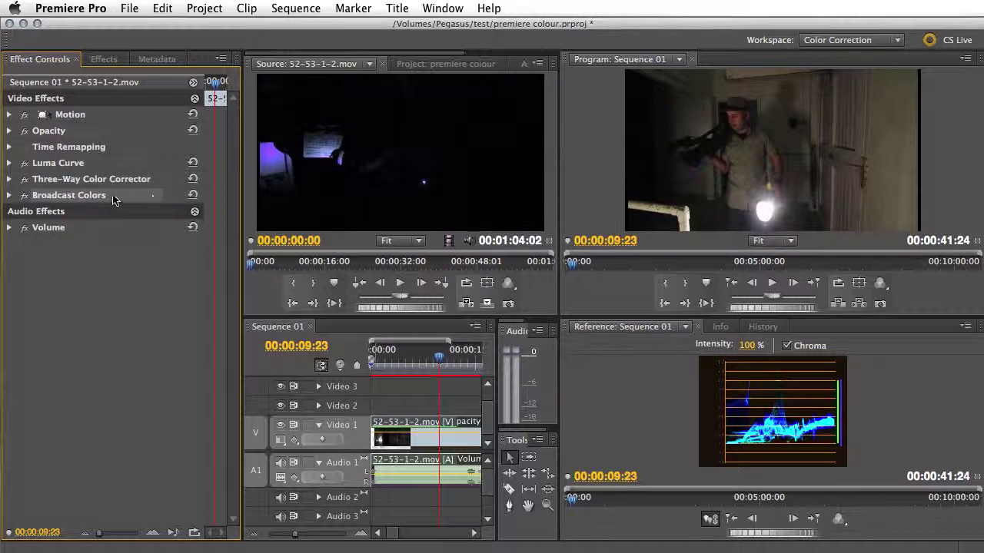
drag(114, 195, 114, 158)
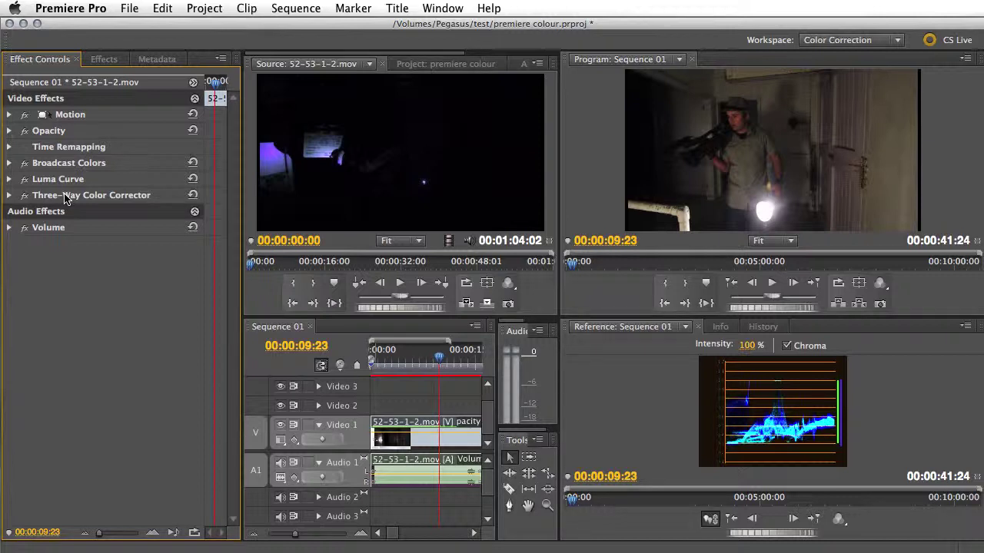
click(52, 163)
drag(52, 163, 51, 209)
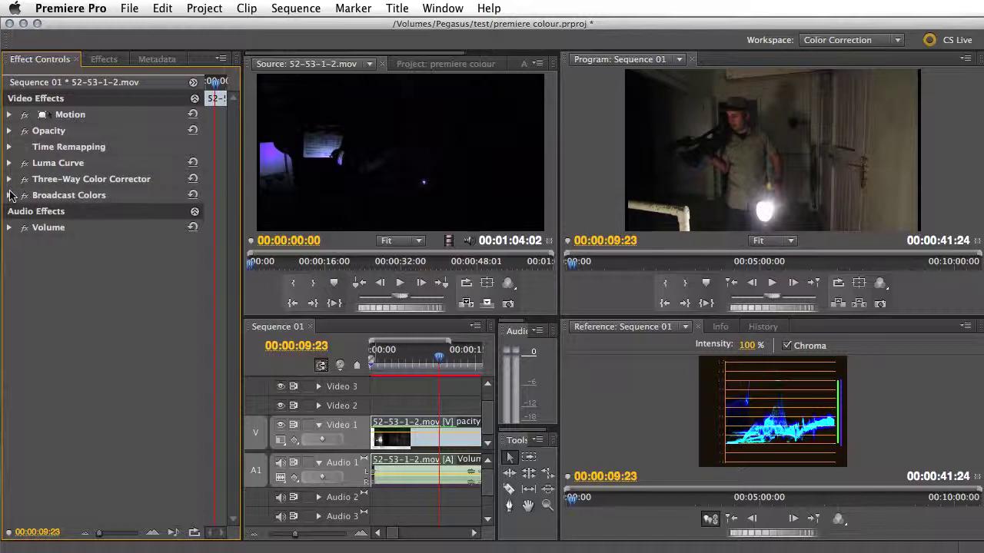
Step: Set Broadcast Colors to the PAL locale with Reduce Luminance as the safety method
click(11, 198)
click(10, 197)
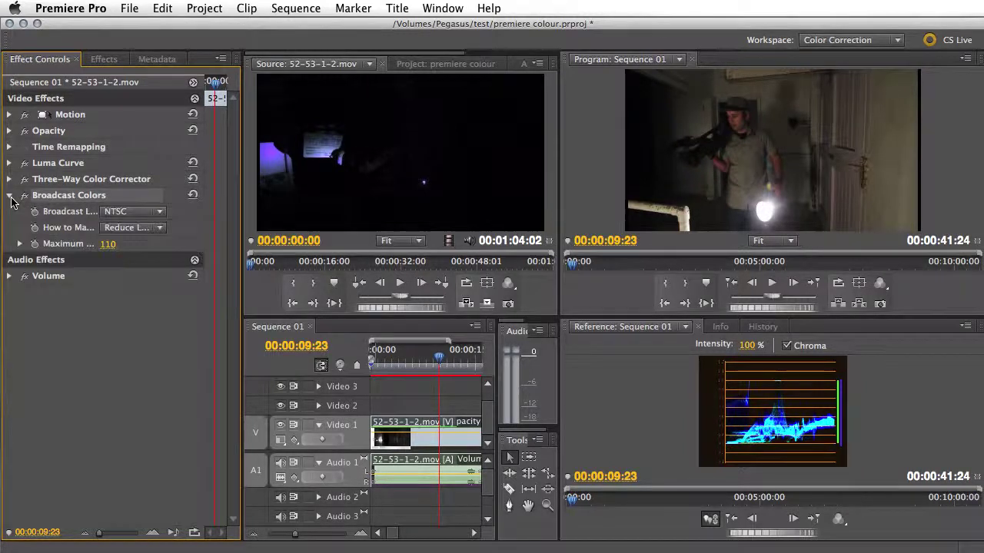
click(160, 215)
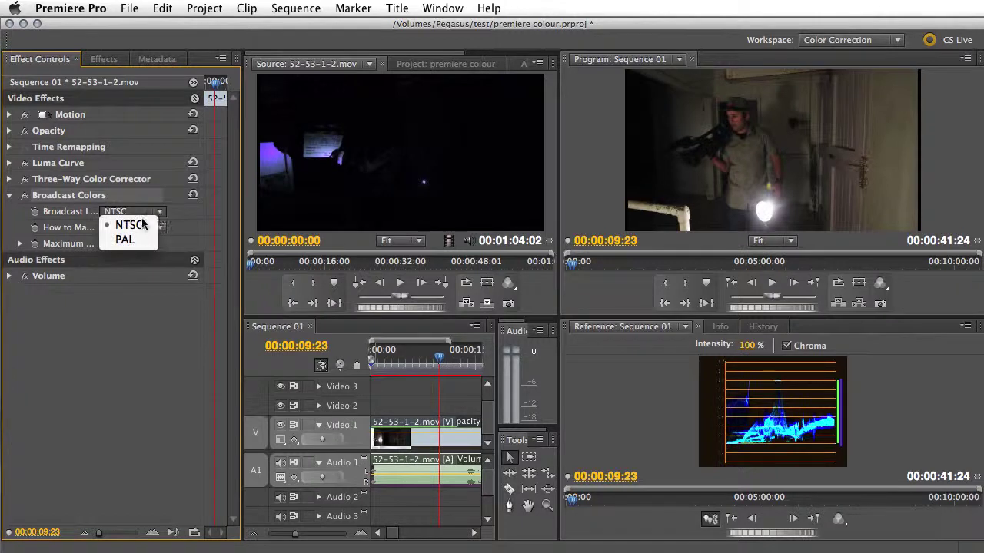
click(127, 239)
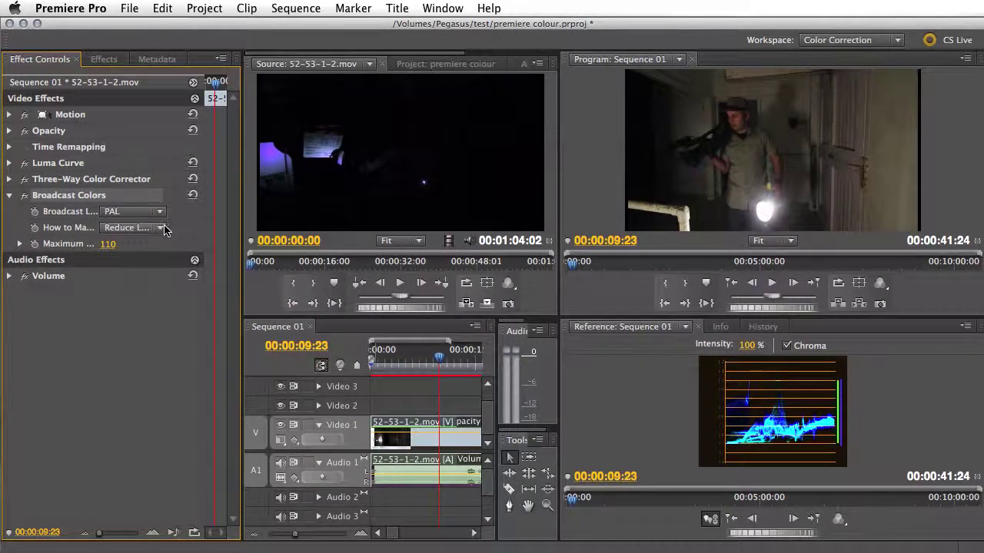
click(161, 229)
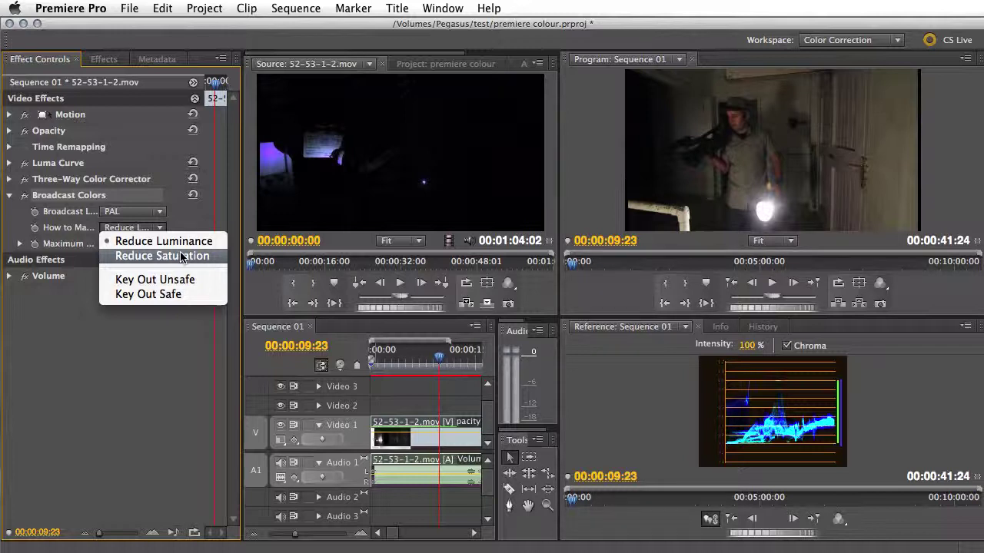
click(178, 242)
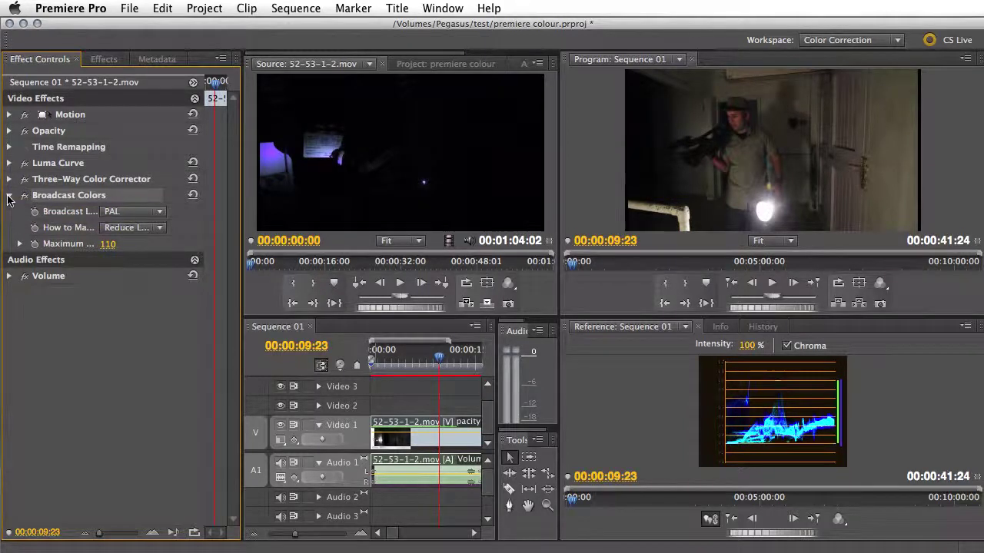
click(9, 195)
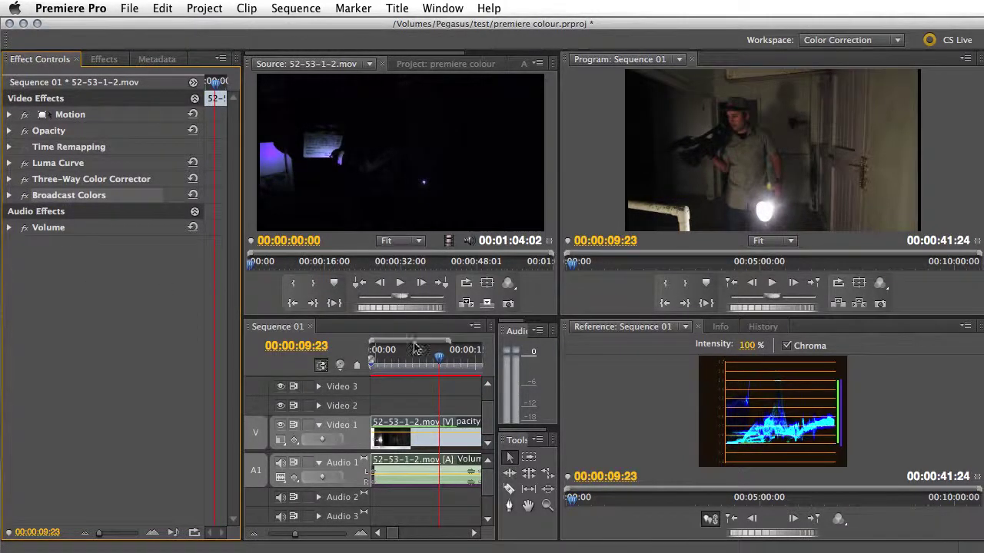
Step: Expand Luma Curve and bow the curve upward to brighten the night clip
click(47, 164)
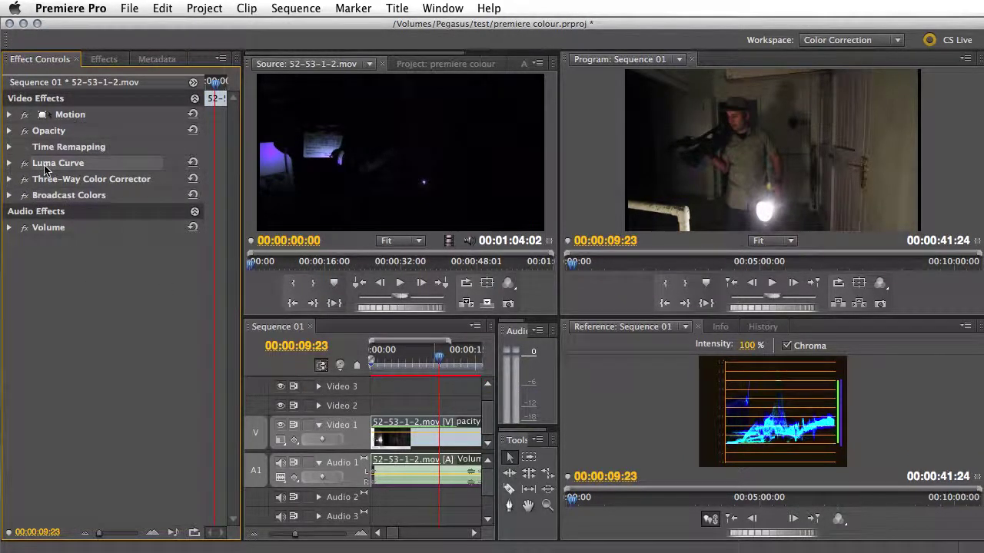
click(8, 162)
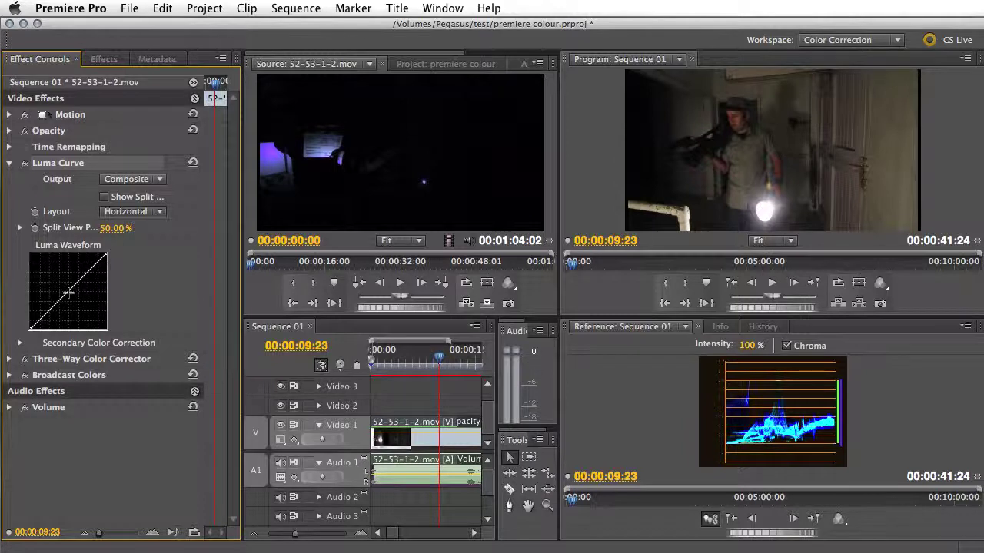
drag(68, 292, 56, 275)
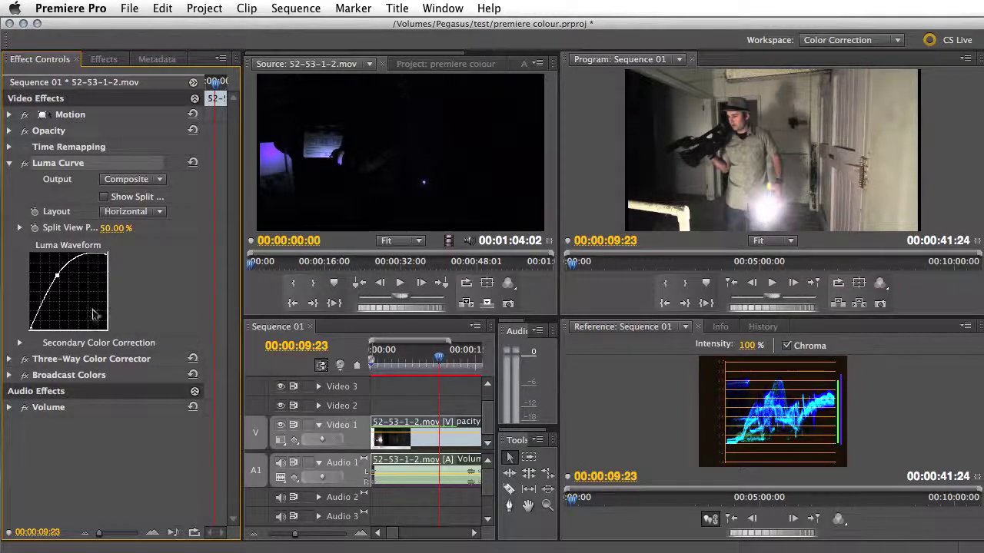
drag(56, 275, 64, 321)
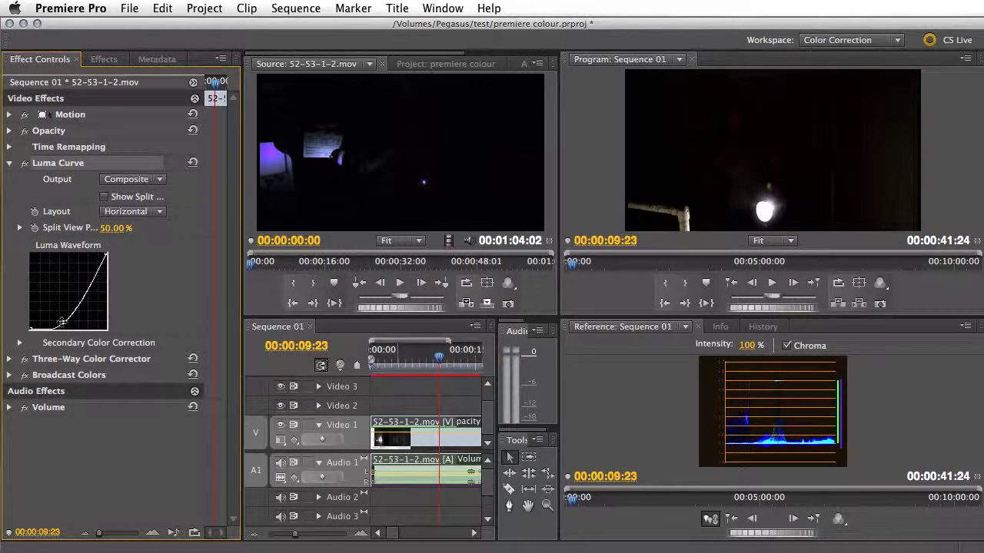
drag(62, 322, 81, 269)
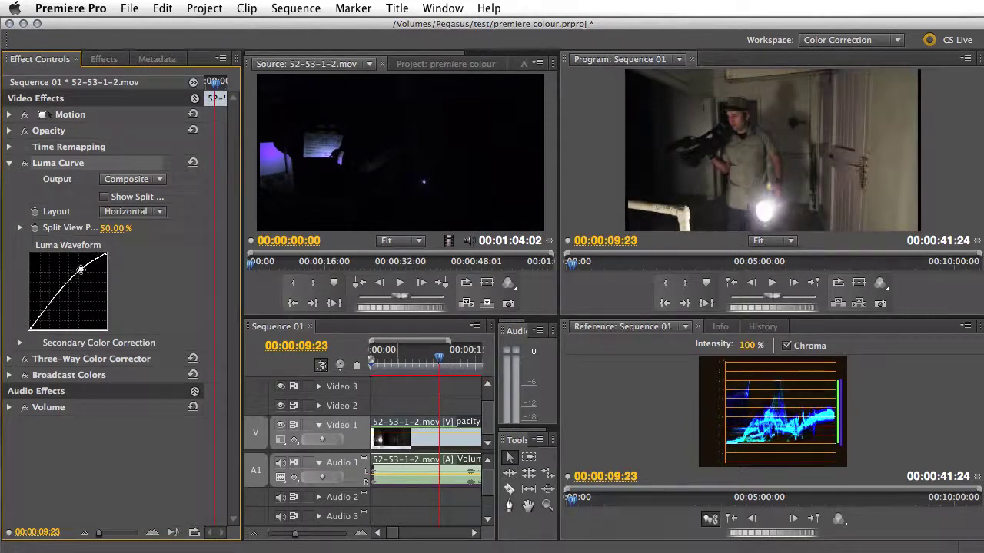
Step: Add a shadow point to keep the darks deep and fine-tune the curve against the waveform
click(52, 298)
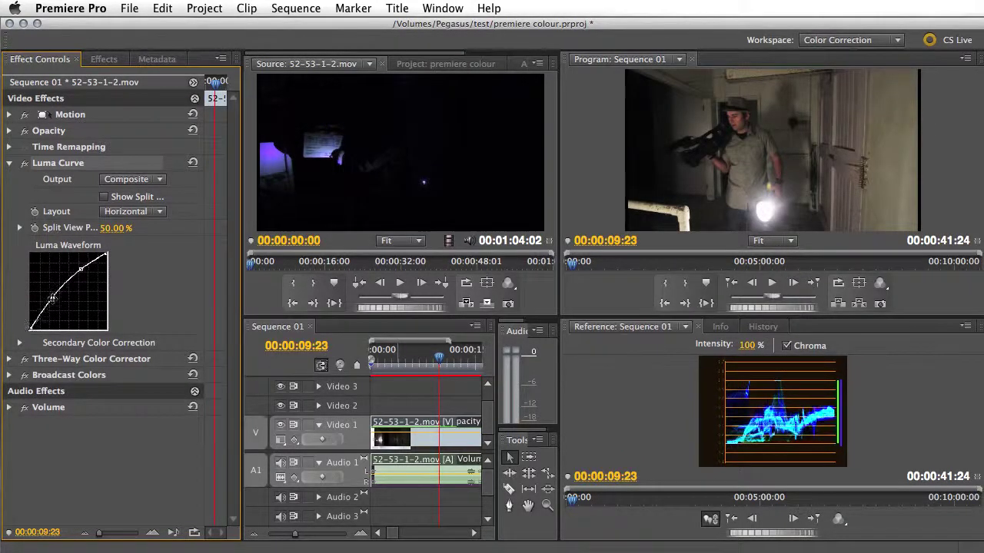
drag(53, 298, 53, 306)
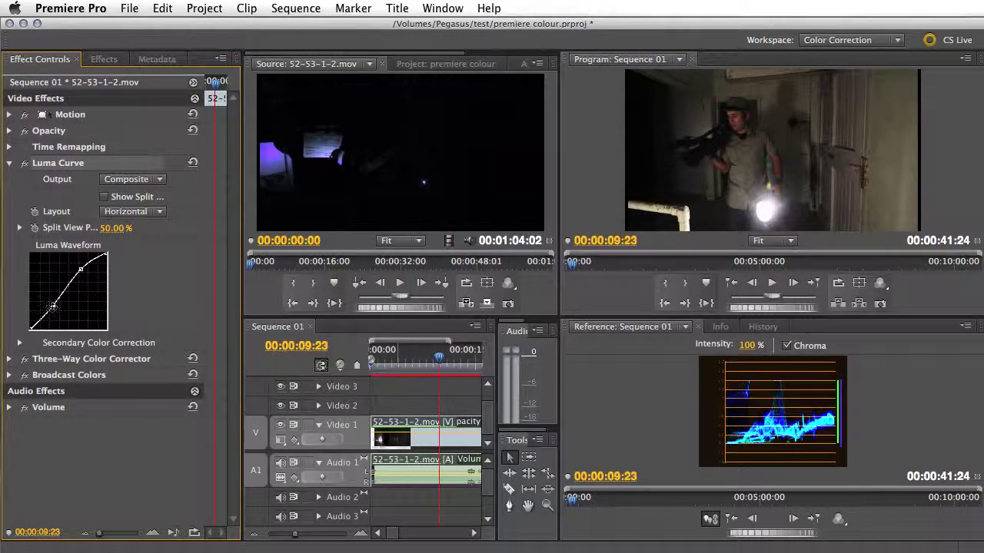
drag(52, 306, 42, 310)
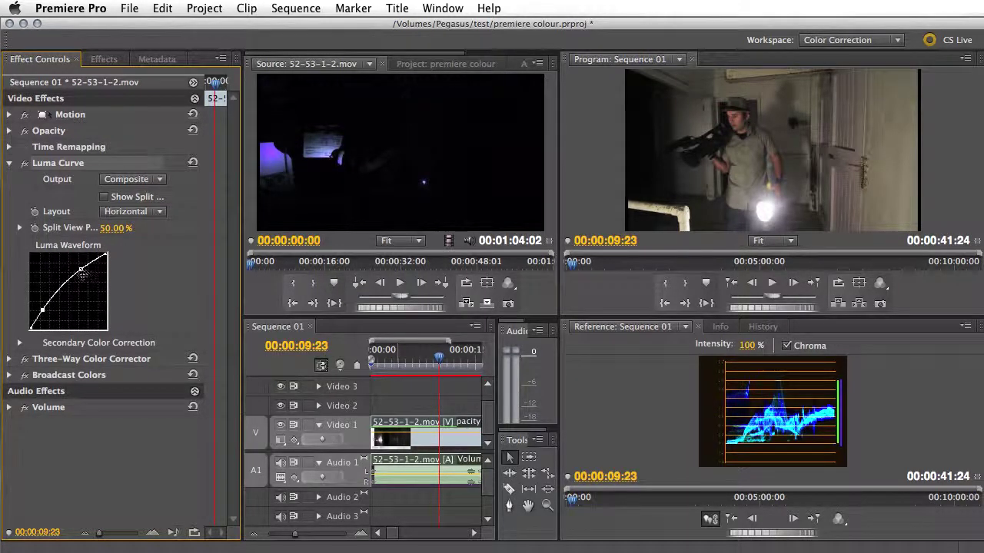
drag(80, 272, 75, 267)
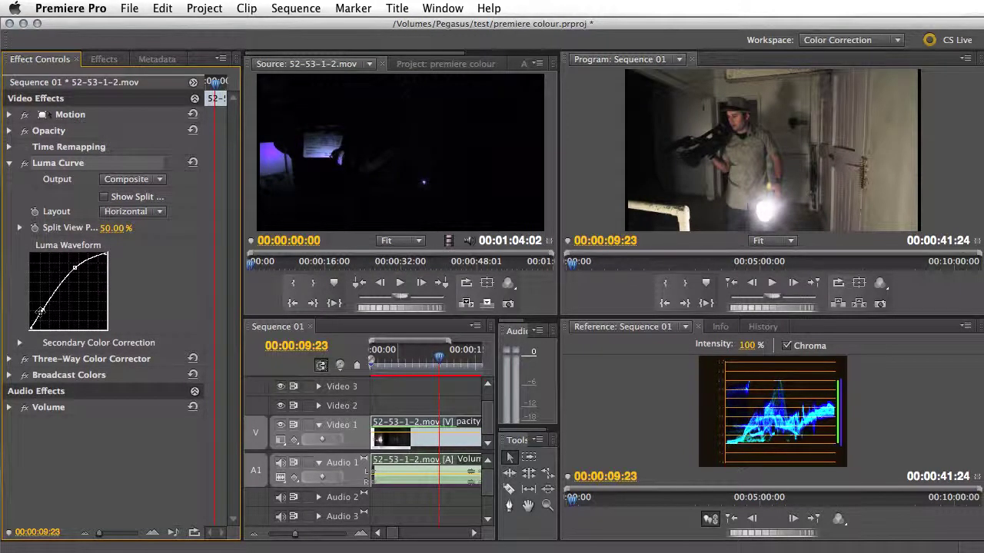
drag(40, 311, 44, 312)
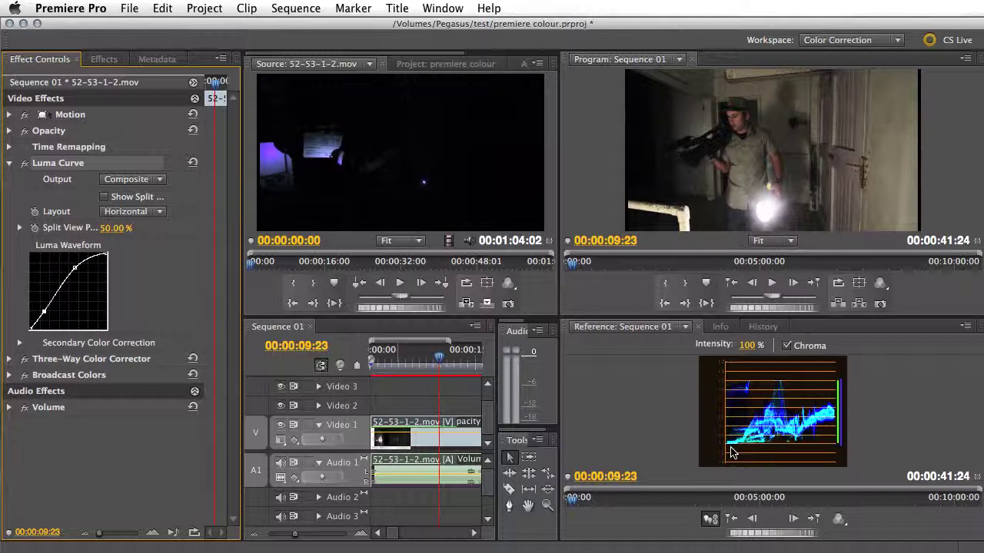
click(744, 394)
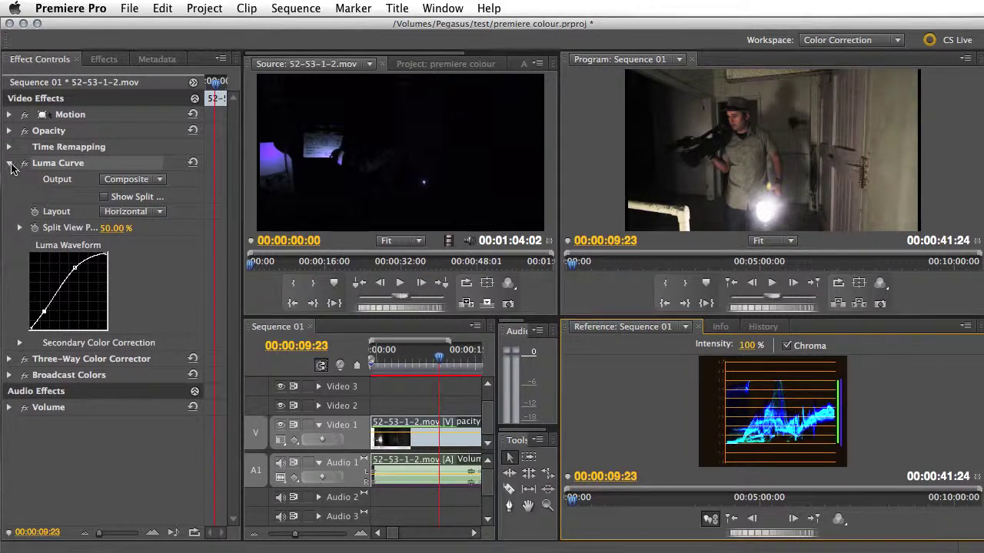
Step: Collapse Luma Curve, expand Three-Way Color Corrector and open its Tonal Range list
click(10, 165)
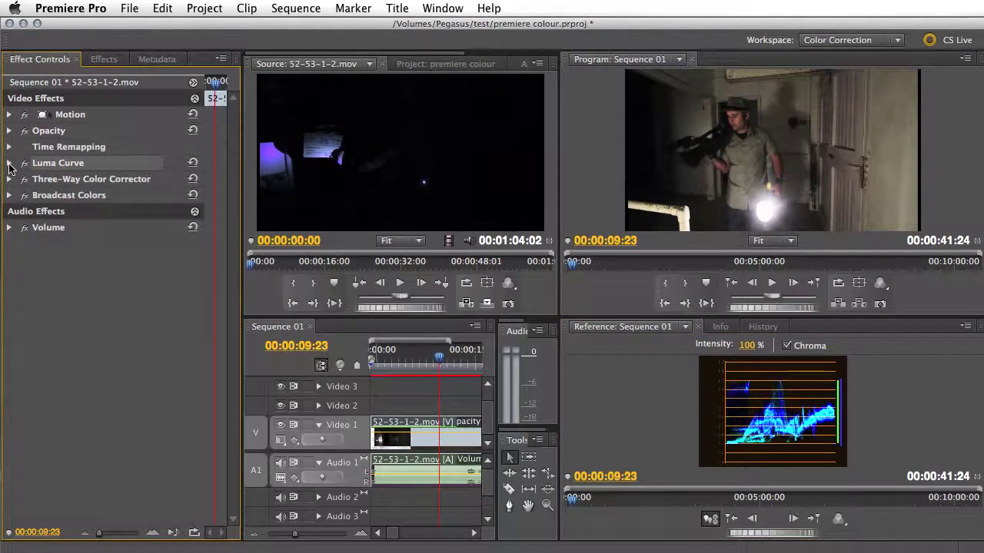
click(10, 179)
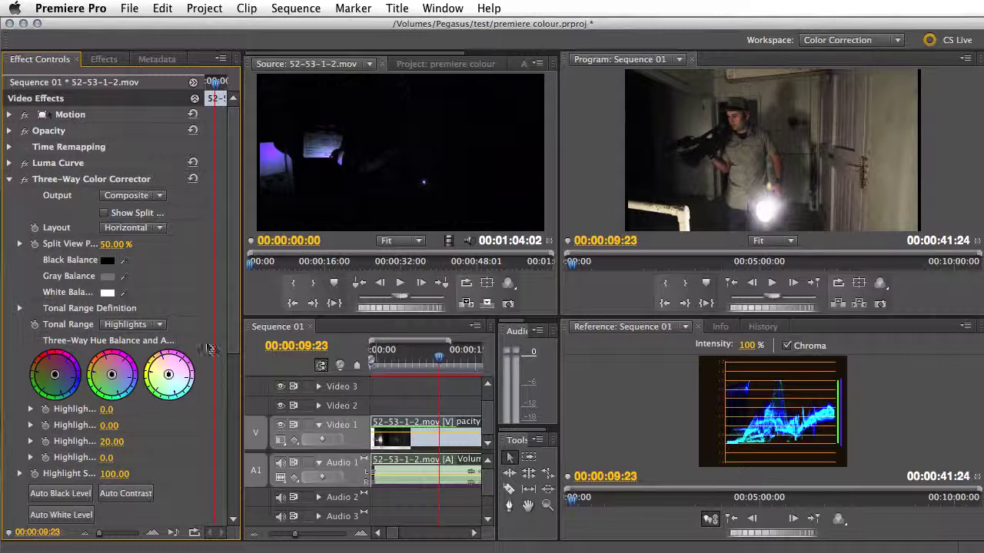
drag(236, 325, 228, 421)
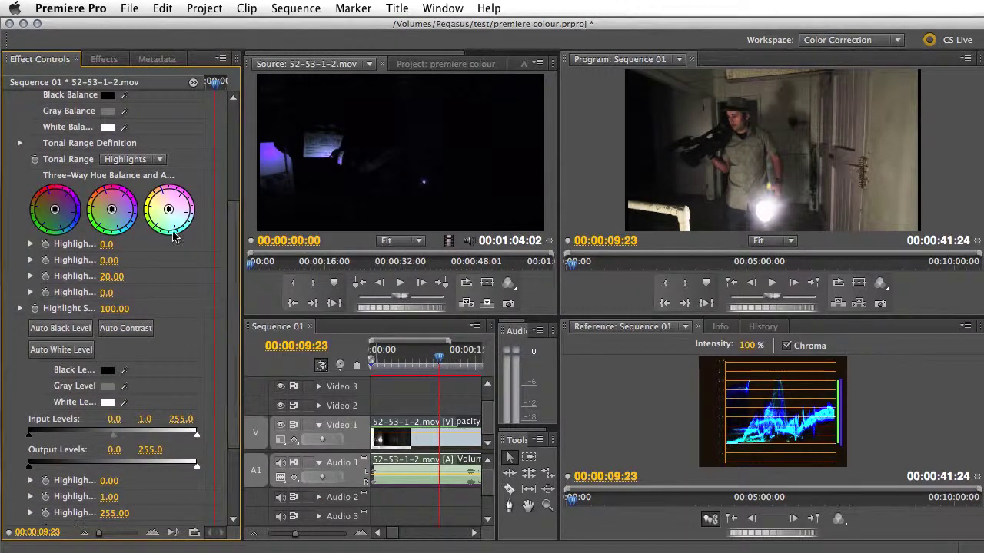
click(160, 161)
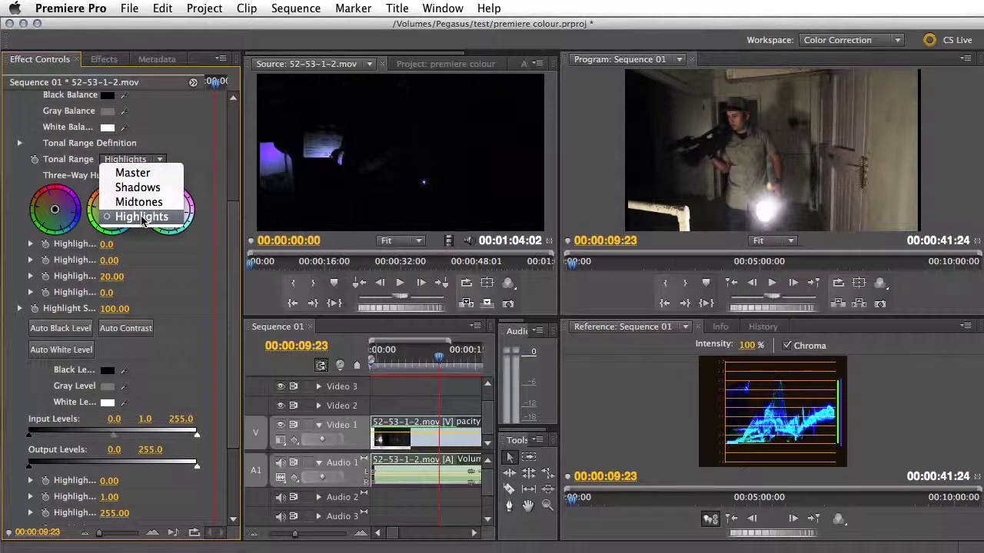
Step: On the Master range, set saturation to 42 and hue balance to 67.17 at 63.8°
click(138, 173)
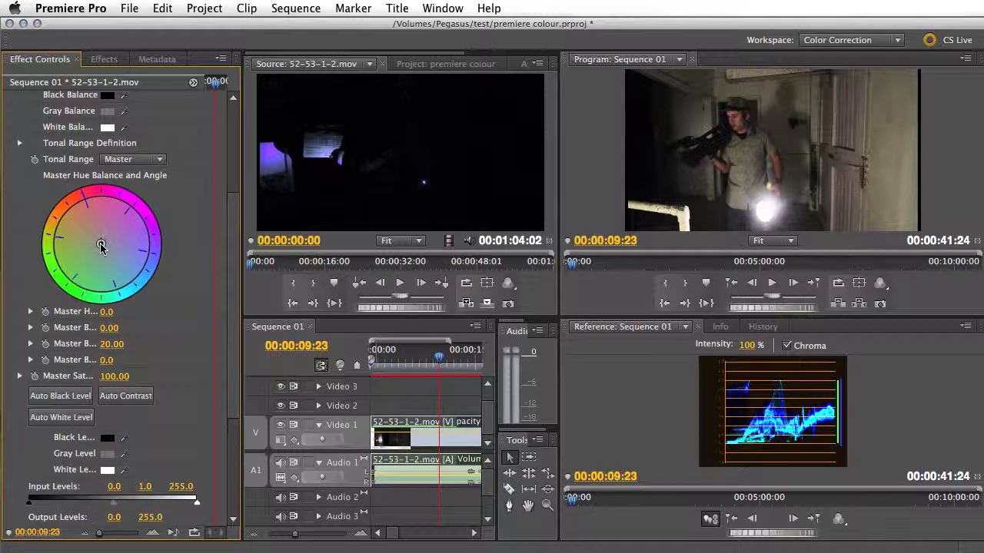
drag(100, 246, 89, 217)
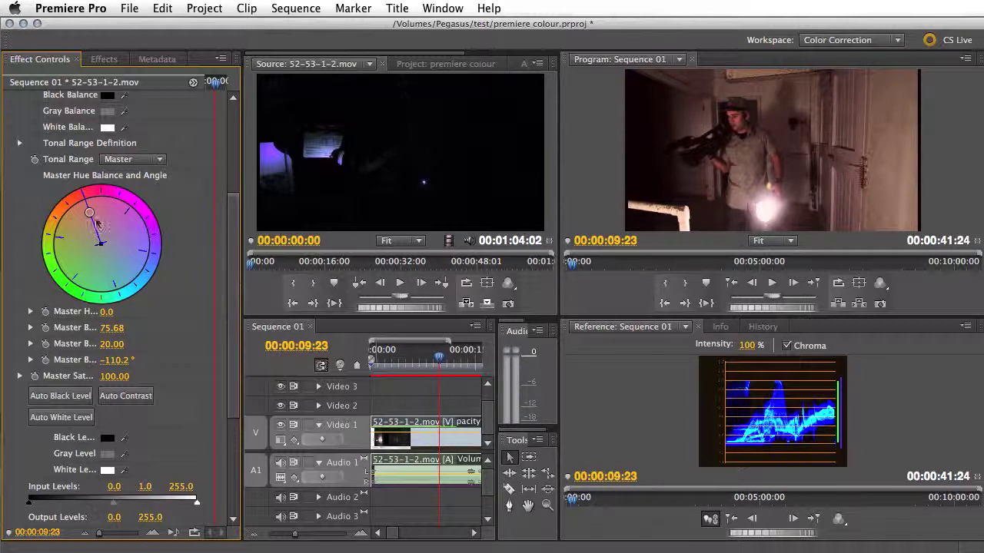
drag(89, 213, 88, 209)
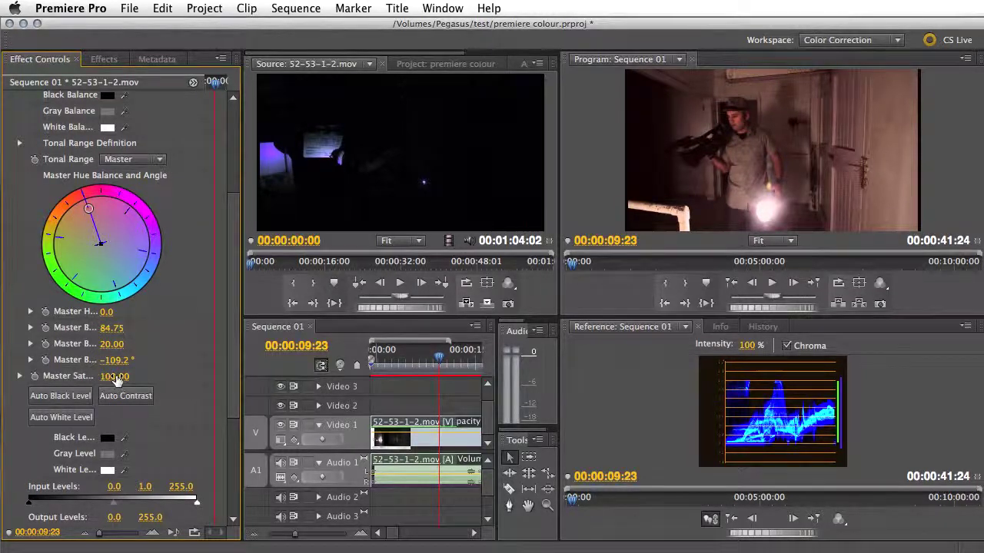
drag(107, 376, 62, 376)
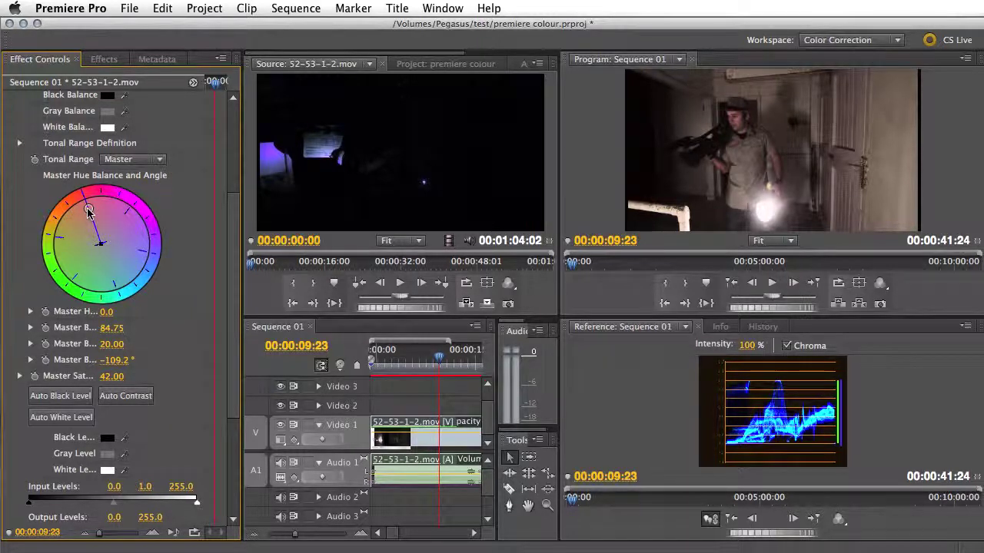
drag(88, 211, 114, 272)
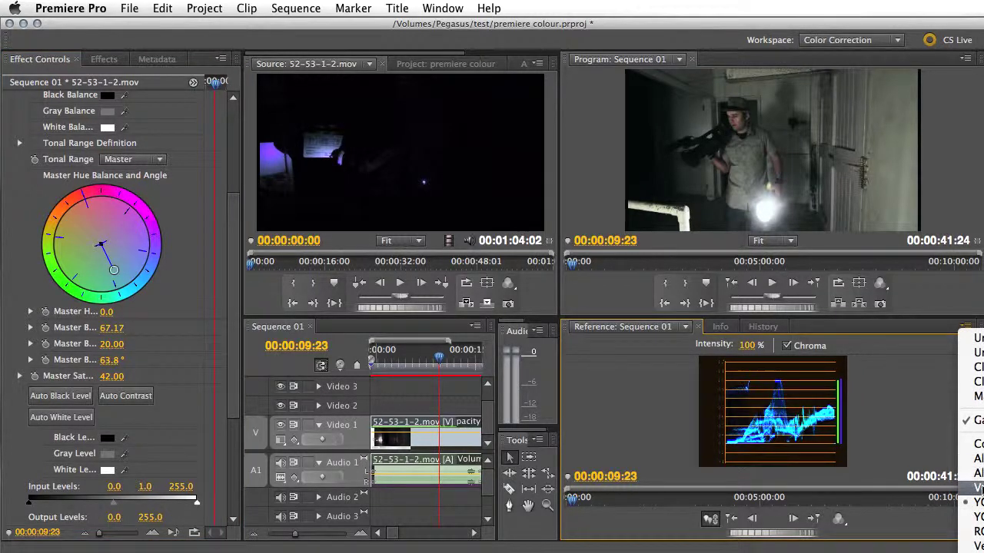
Step: Show the vectorscope, raise Master Saturation to 166 and set the balance to 76.32 at 68.6°
click(977, 487)
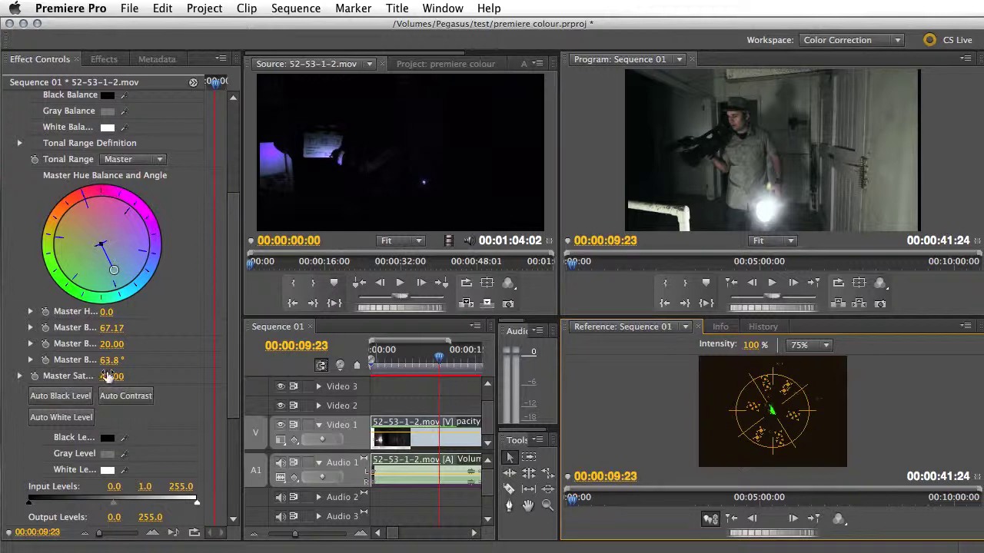
drag(109, 376, 88, 376)
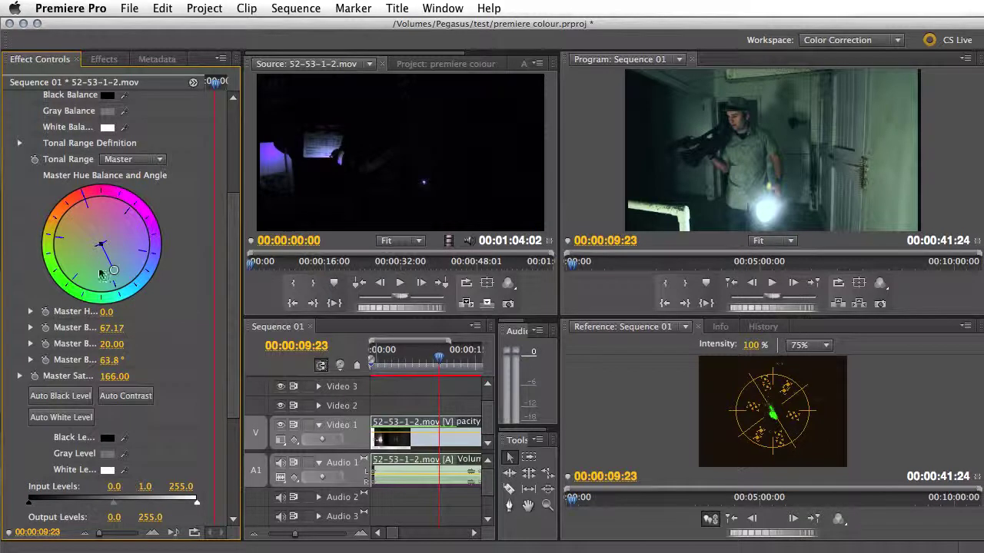
drag(115, 273, 118, 290)
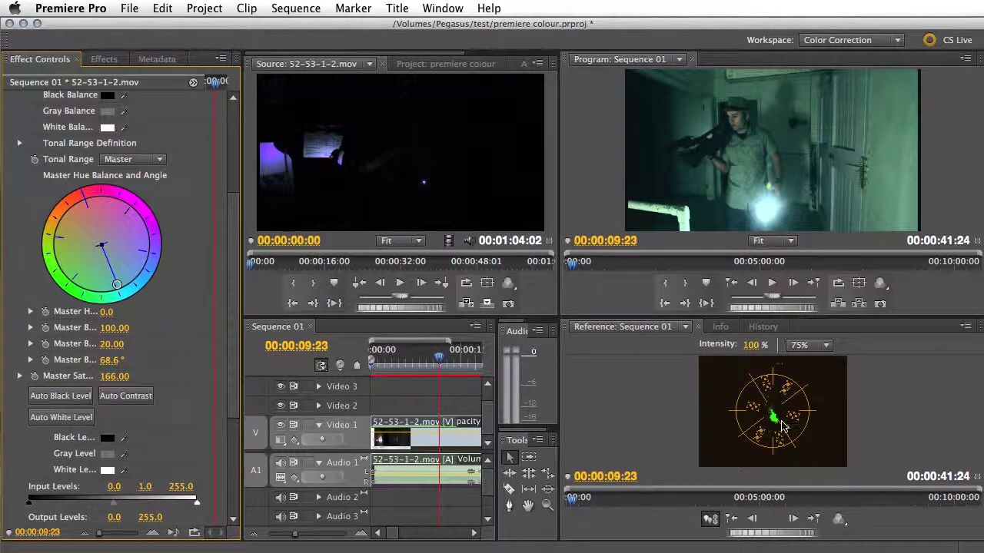
drag(117, 287, 60, 200)
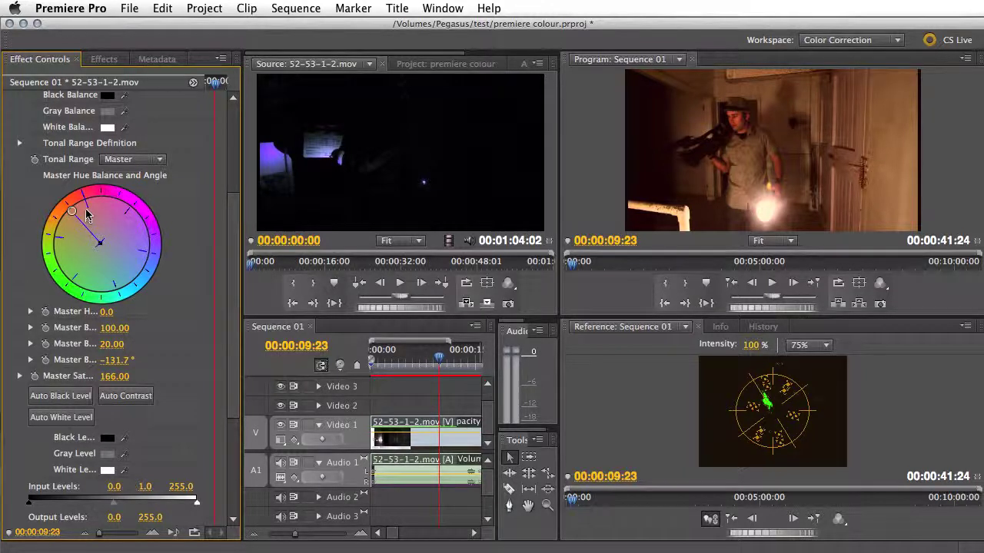
drag(72, 213, 112, 278)
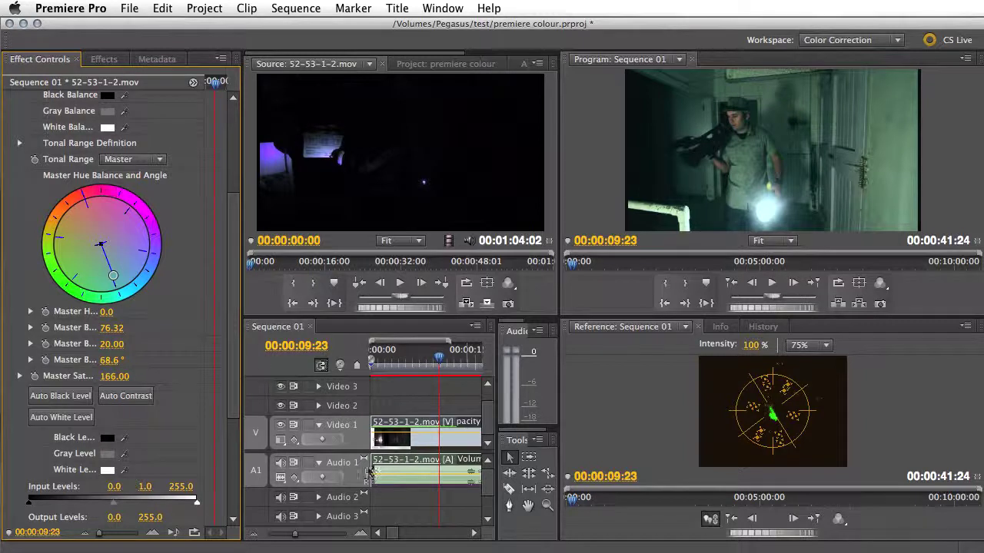
Step: Scrub back and forth through the teal-graded night clip to review the grade
click(397, 370)
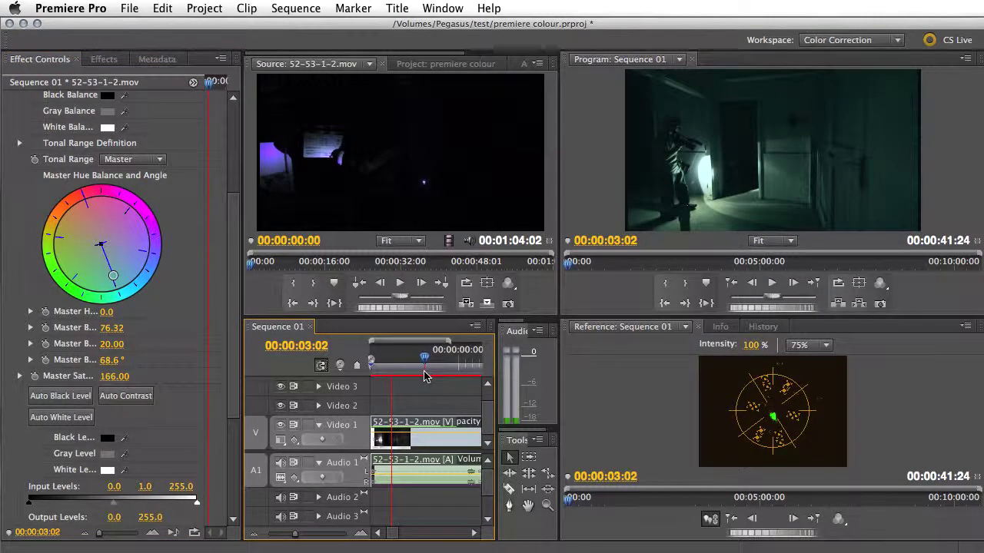
click(423, 373)
click(431, 371)
drag(432, 369, 475, 375)
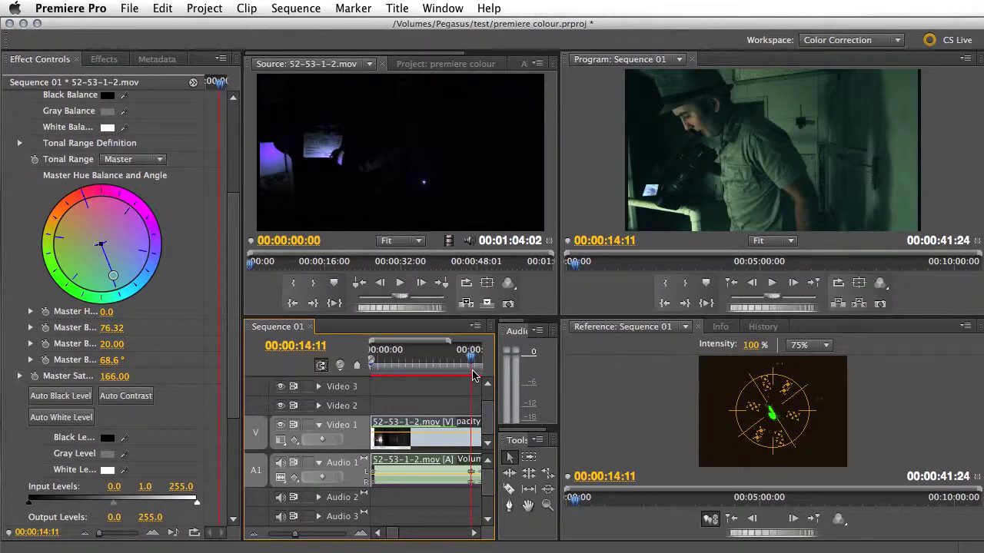
Step: Save the project and switch the reference monitor back to YC Waveform
key(super+s)
click(969, 327)
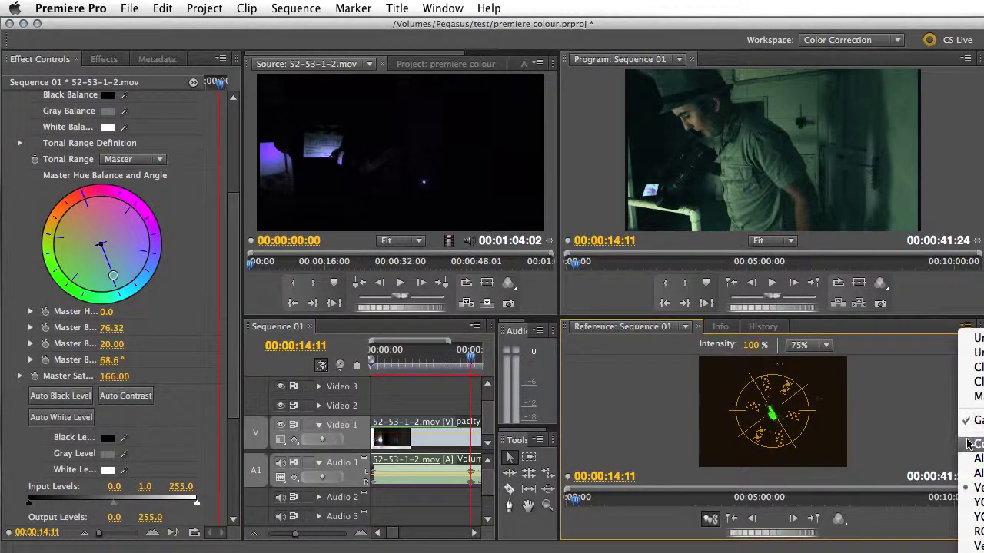
click(970, 501)
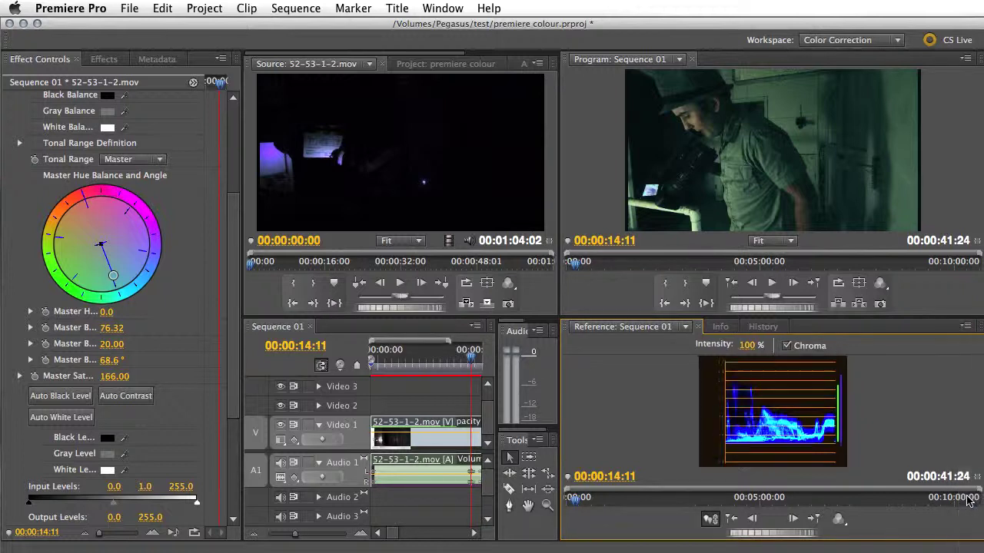
Step: Bring 52-53-2-2.mov into view and scrub its stairwell footage, stopping at 00:00:24:04
click(473, 533)
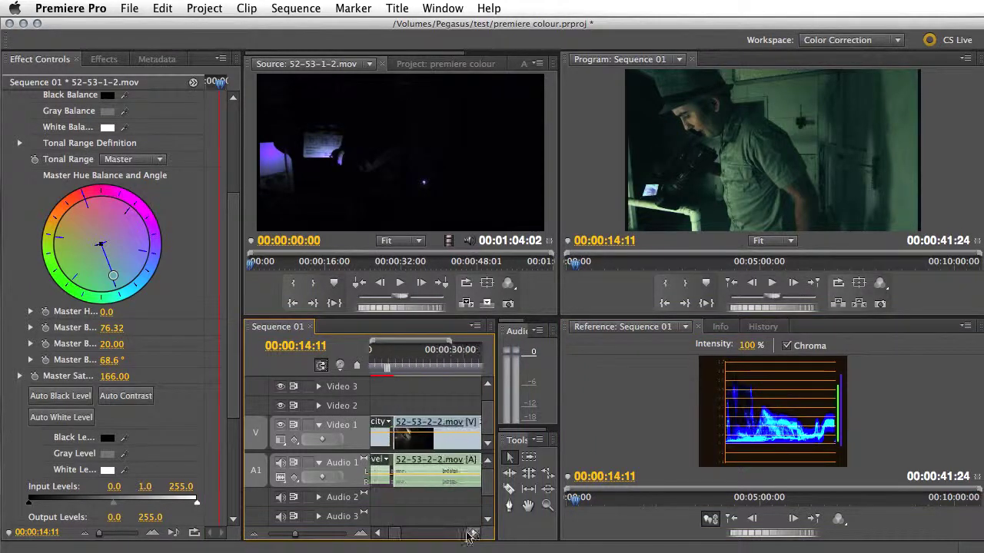
click(422, 369)
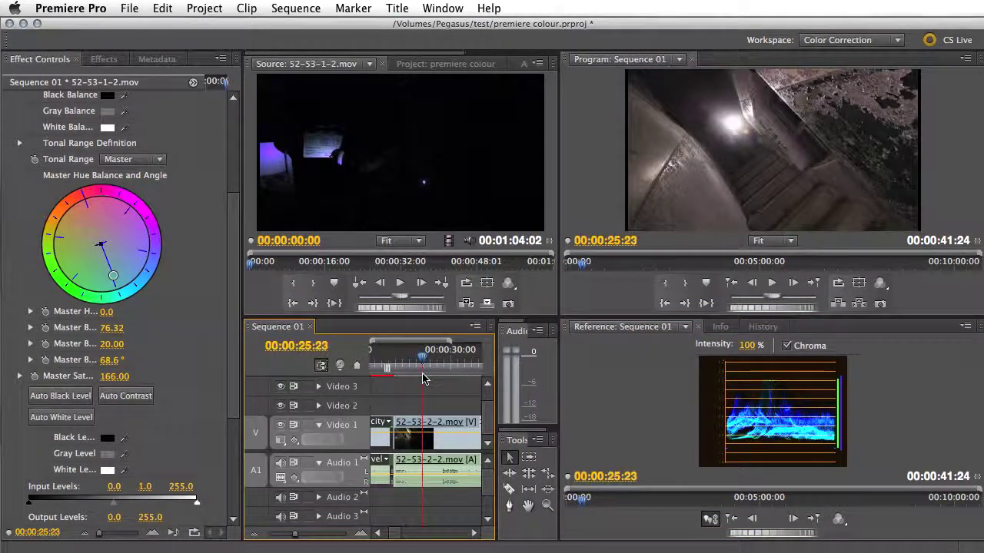
click(374, 369)
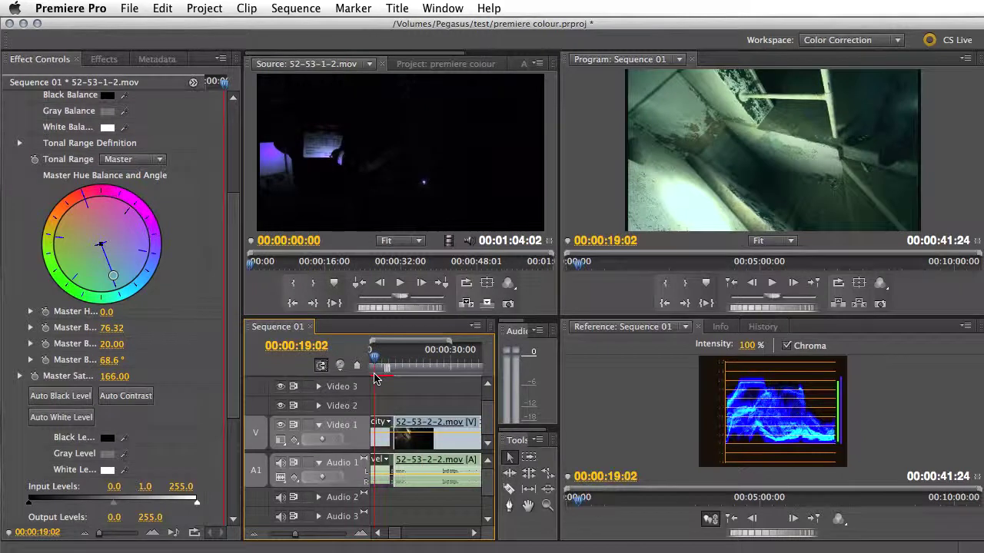
click(435, 372)
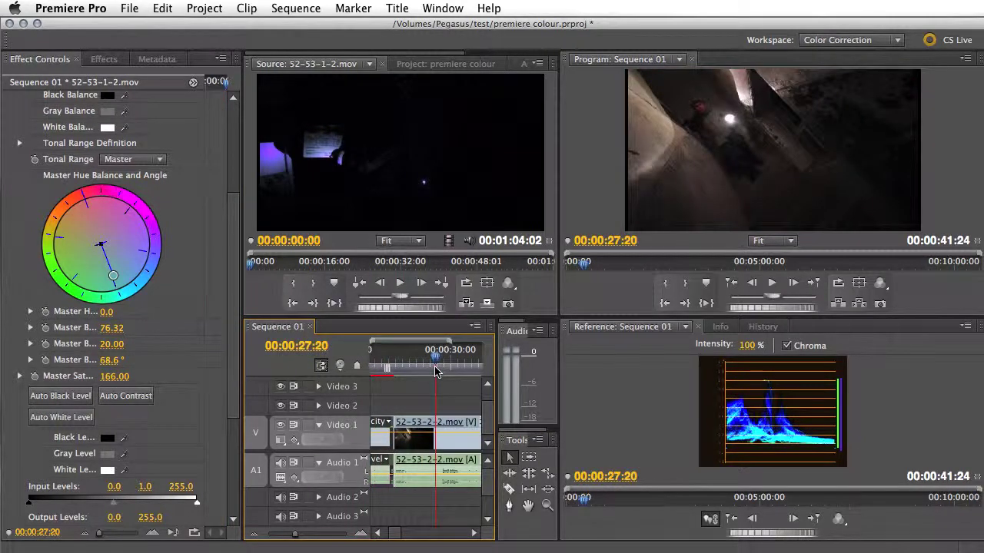
click(378, 370)
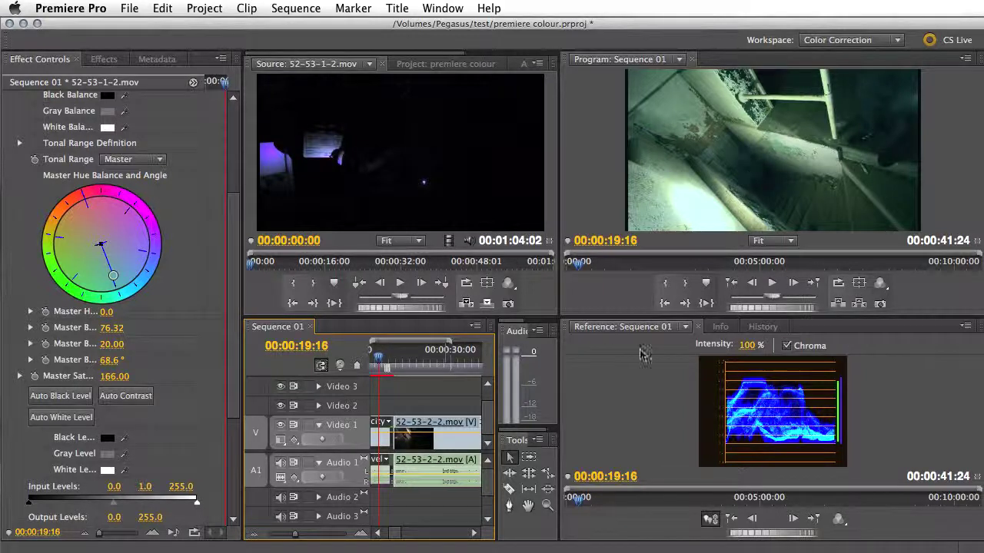
click(409, 372)
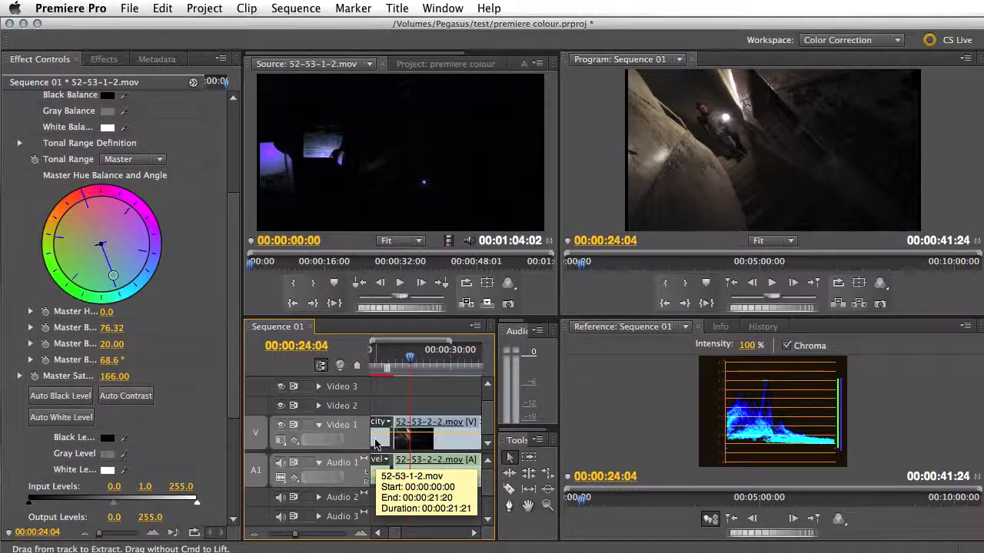
Step: Select 52-53-2-2.mov on Video 1 and use Edit > Paste Attributes to apply the first clip's grade
click(437, 440)
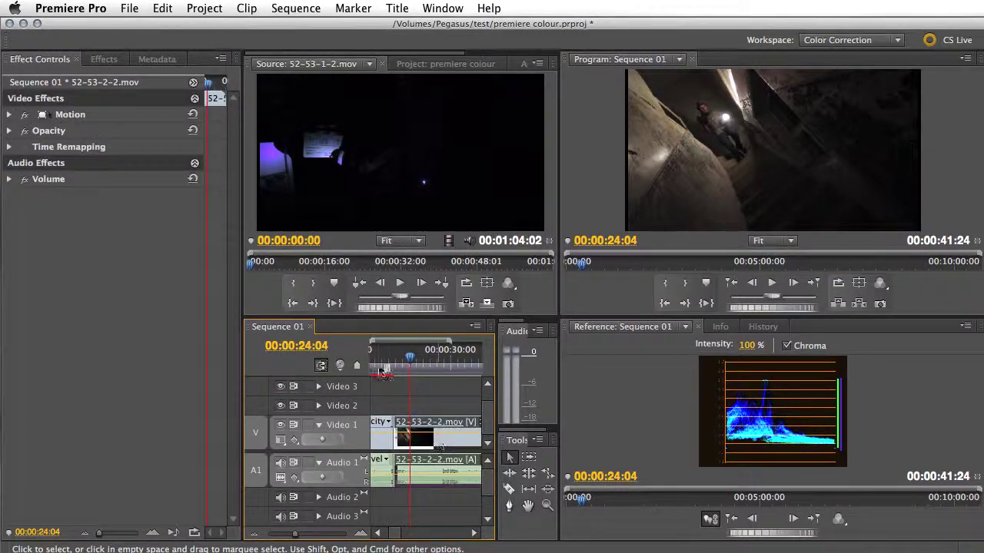
click(162, 10)
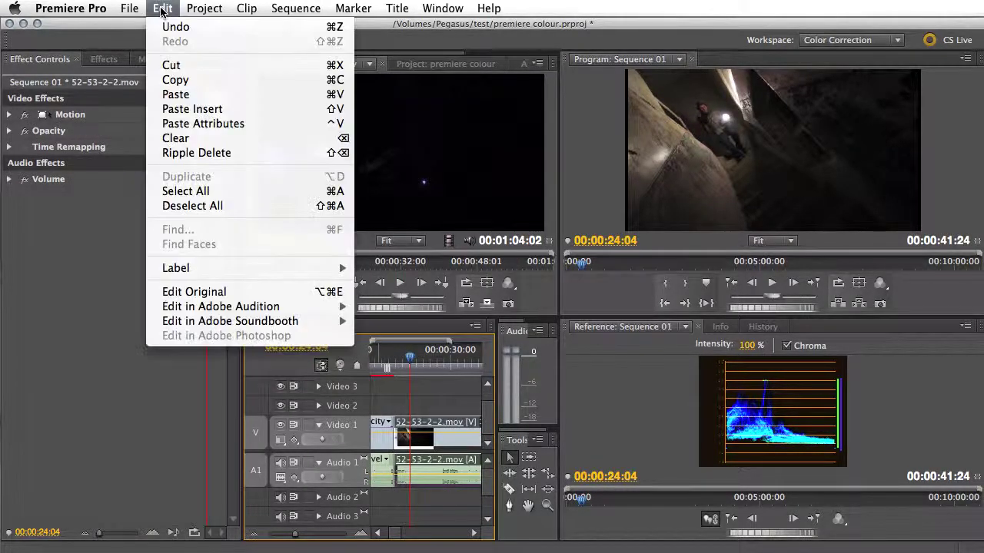
click(171, 123)
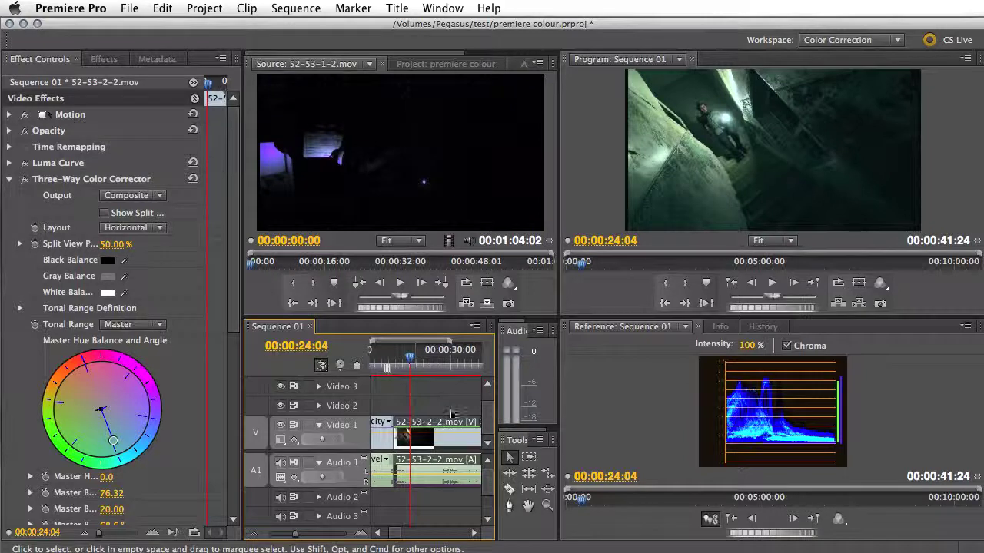
Step: On a later frame, nudge the lower shadow point of the second clip's Luma Curve slightly upward
click(451, 371)
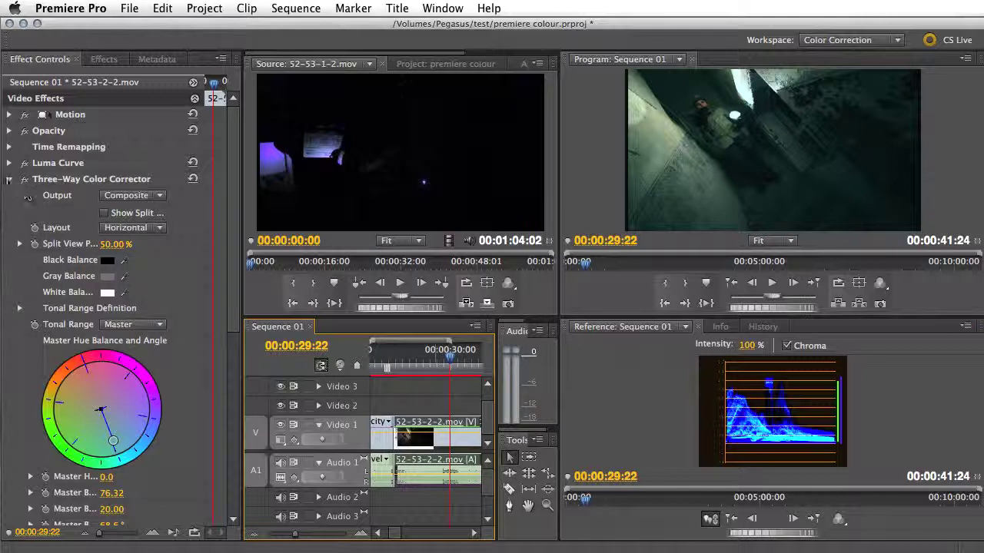
click(7, 180)
click(9, 164)
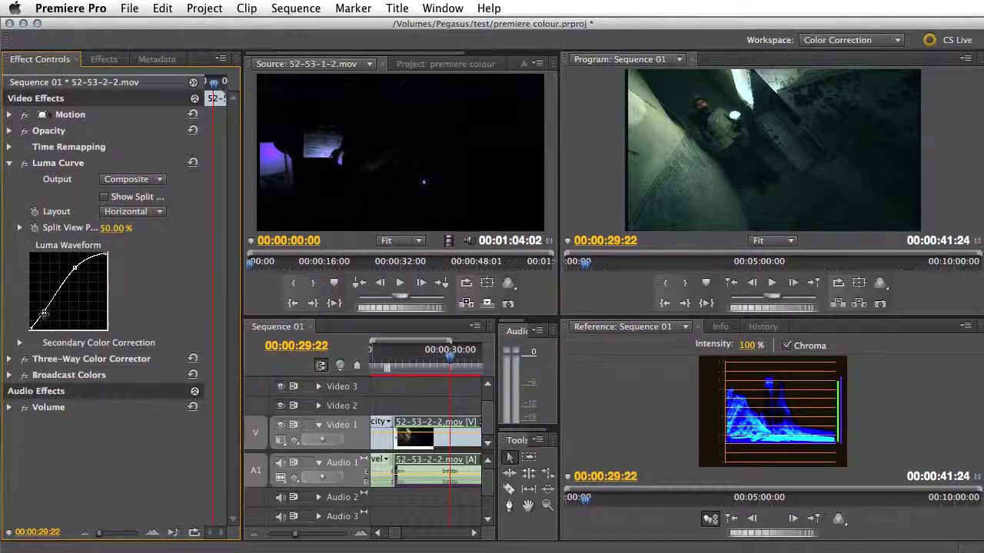
drag(44, 313, 44, 310)
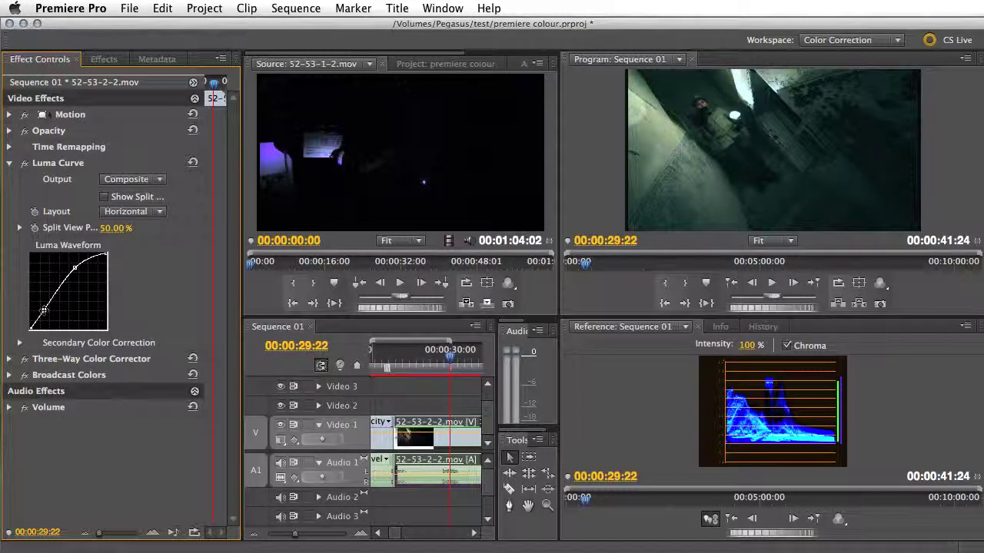